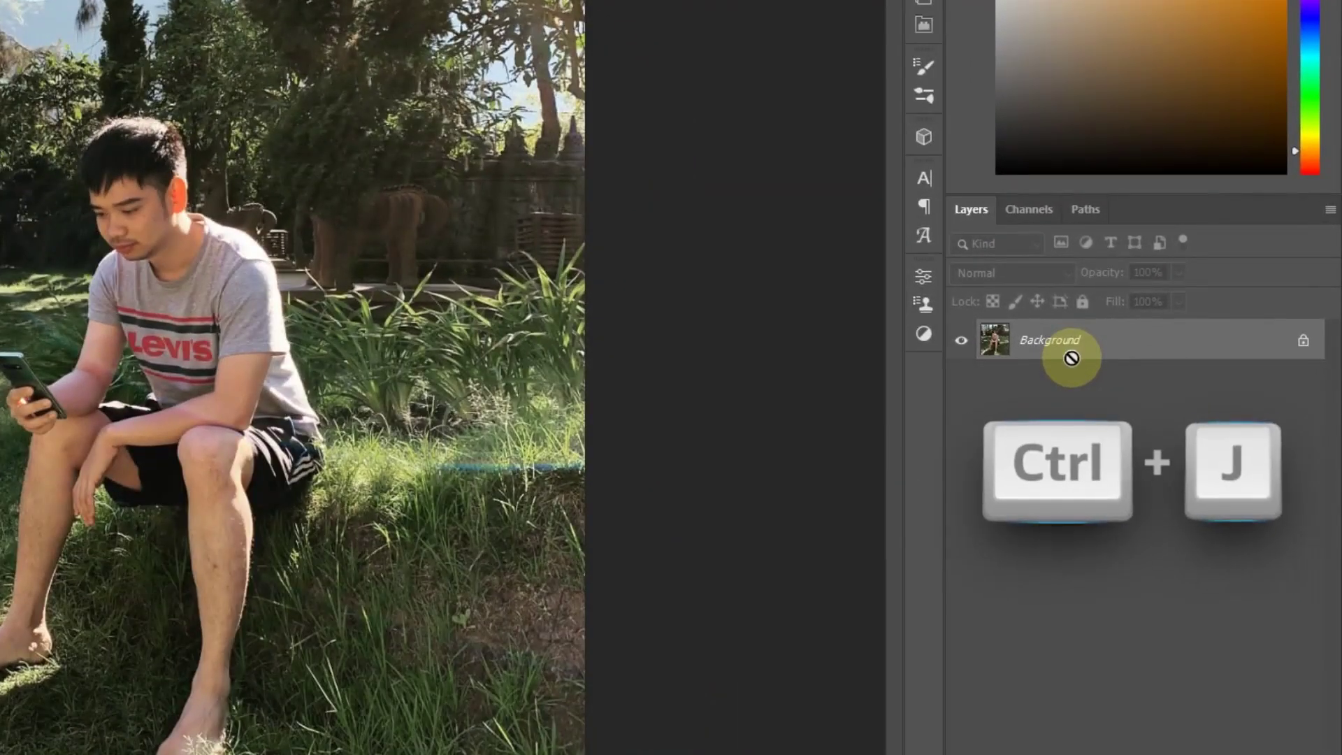
Duplicate the photo layer and turn on Neural Filters' Depth Blur with Focus subject, strength 50
{"action": "key", "text": "ctrl+j"}
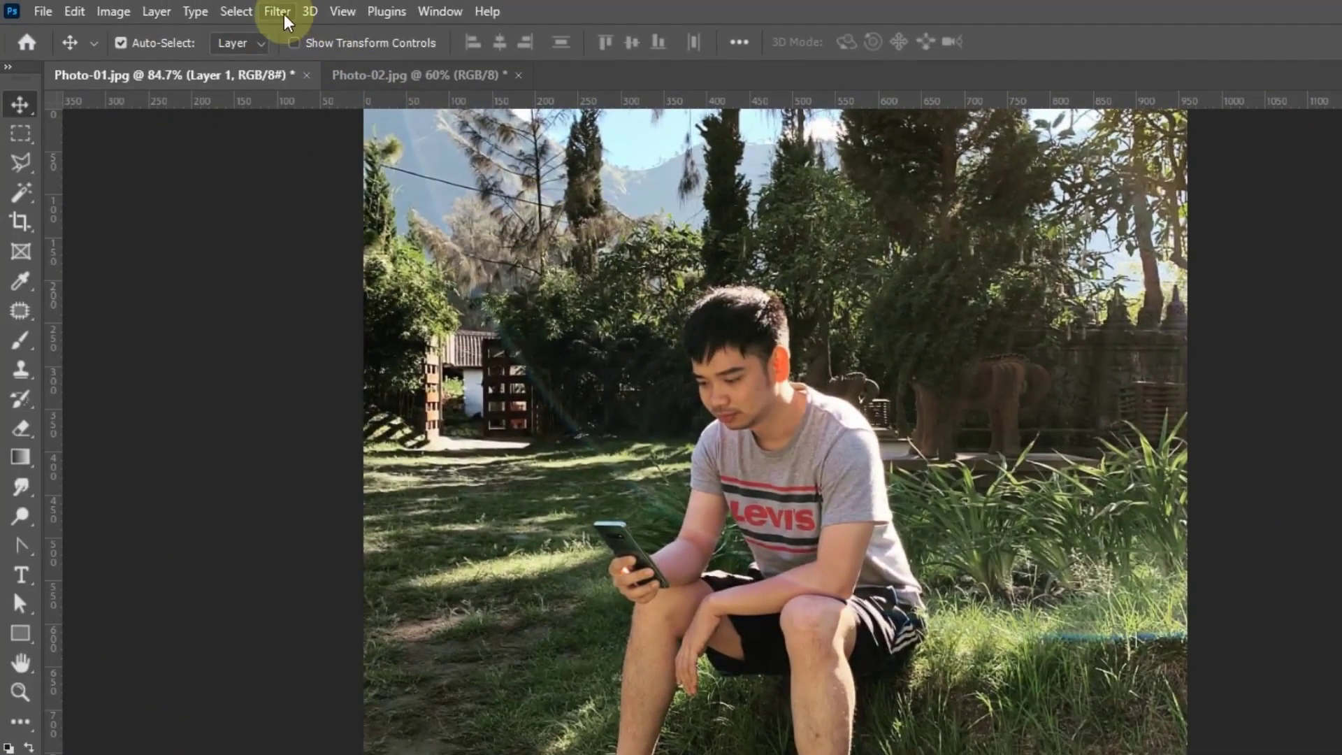
{"action": "left_click", "coordinate": [283, 12]}
{"action": "left_click", "coordinate": [297, 95]}
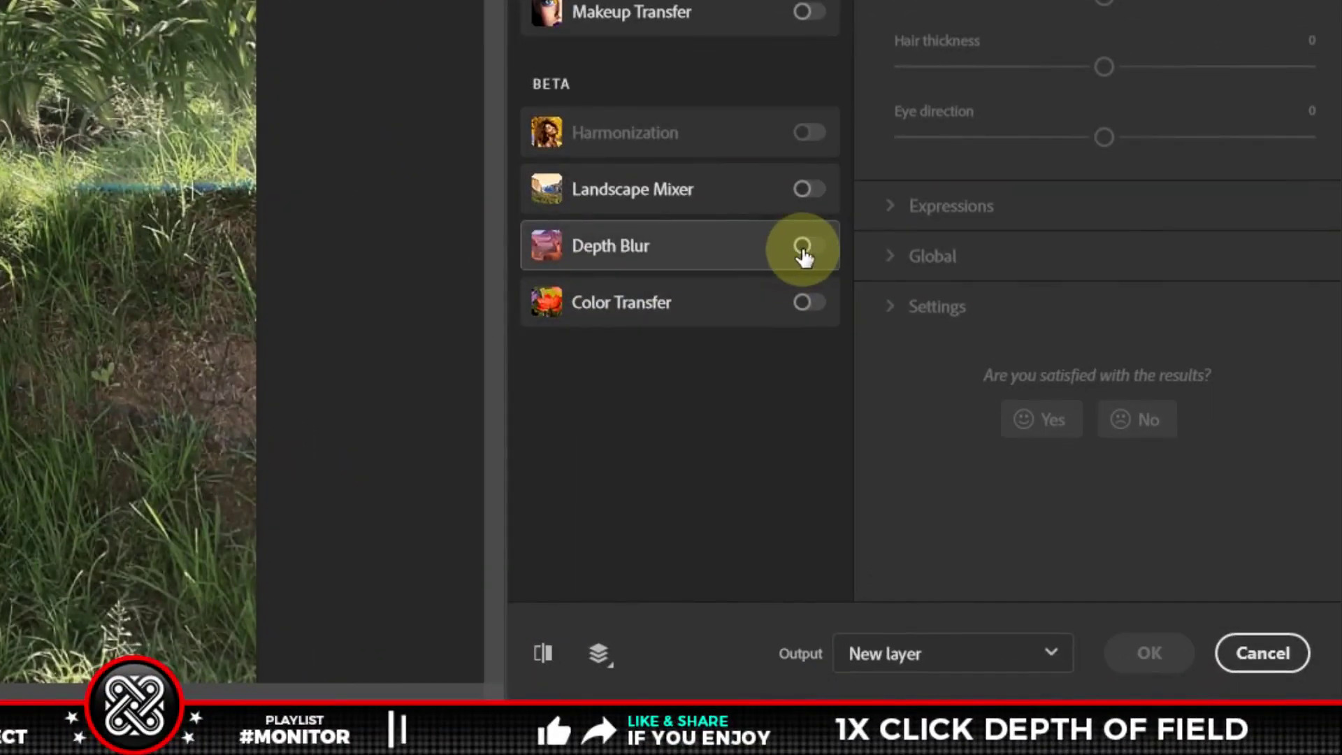
{"action": "left_click", "coordinate": [801, 250]}
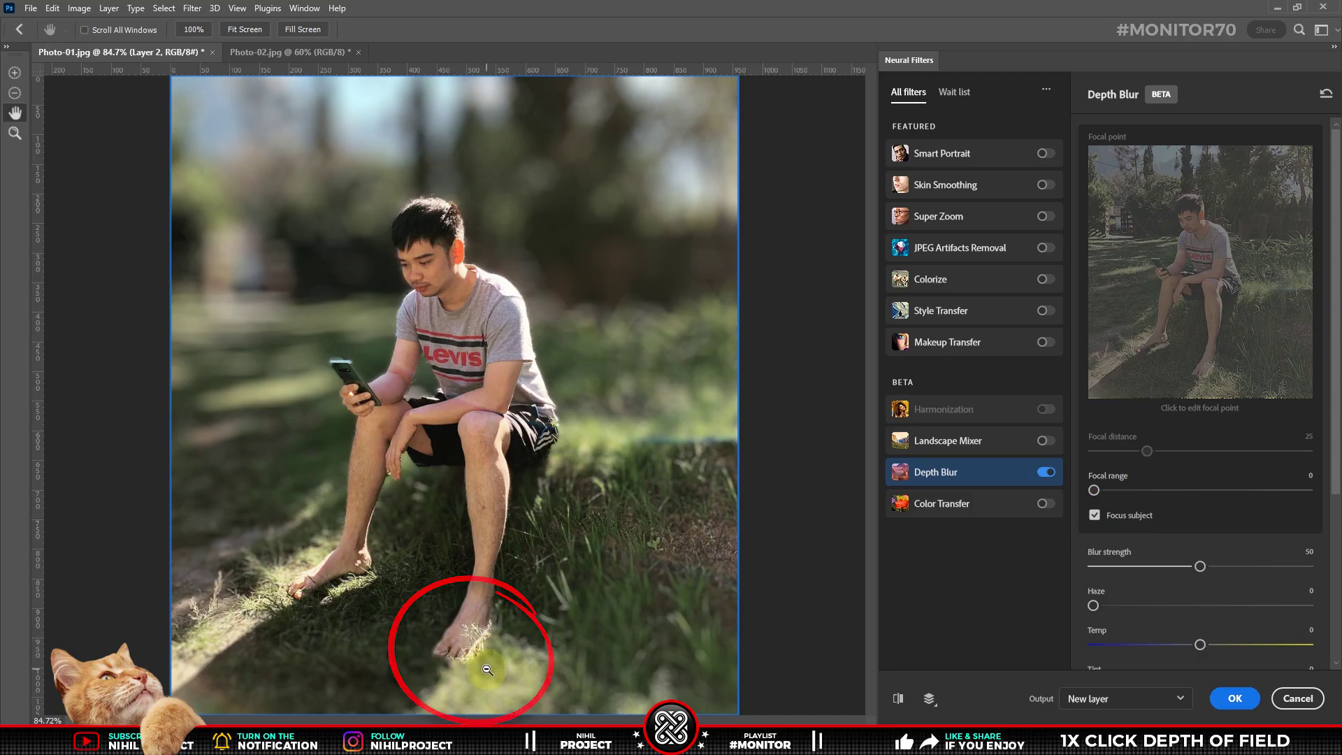
Inspect the grass near the feet, then widen Depth Blur's focal range to 25
{"action": "scroll", "coordinate": [488, 670], "scroll_direction": "up", "scroll_amount": 2}
{"action": "scroll", "coordinate": [488, 670], "scroll_direction": "up", "scroll_amount": 2}
{"action": "scroll", "coordinate": [472, 667], "scroll_direction": "up", "scroll_amount": 1}
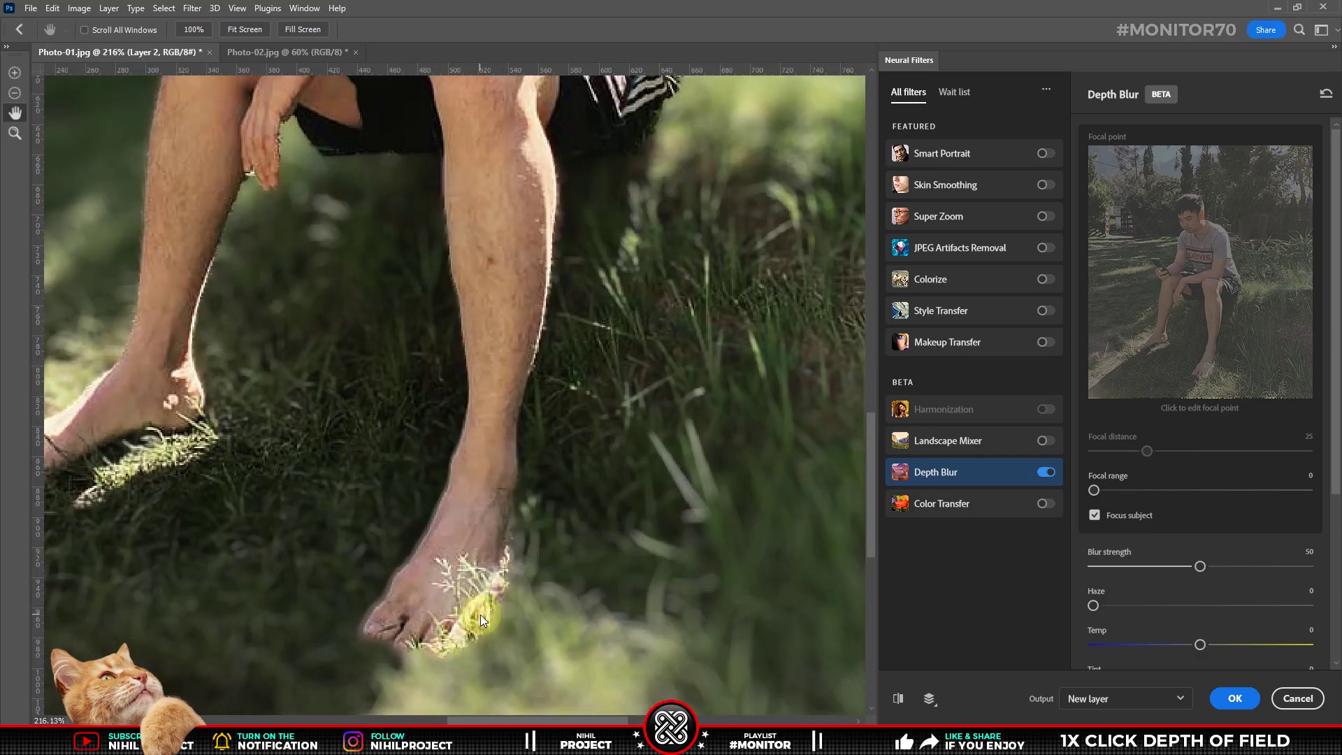
{"action": "left_click", "coordinate": [257, 29]}
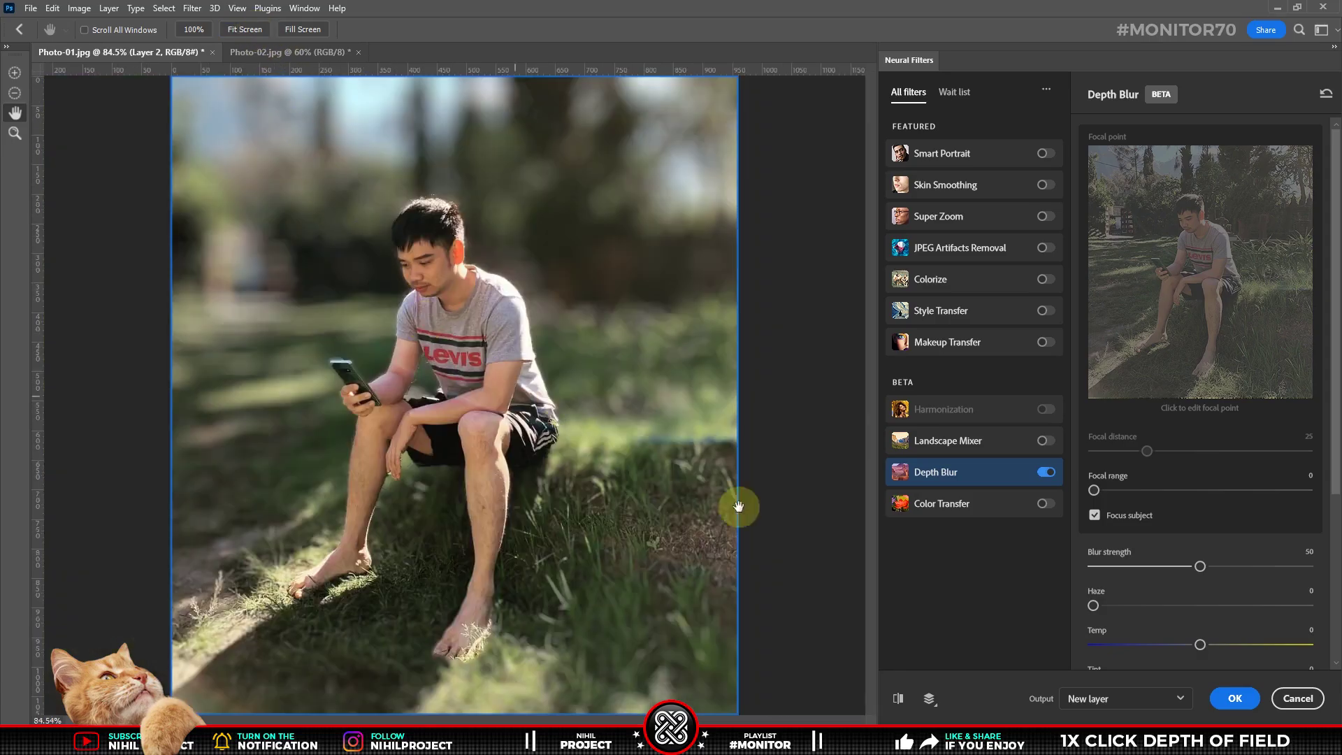
{"action": "left_click_drag", "start_coordinate": [1096, 492], "coordinate": [1144, 492]}
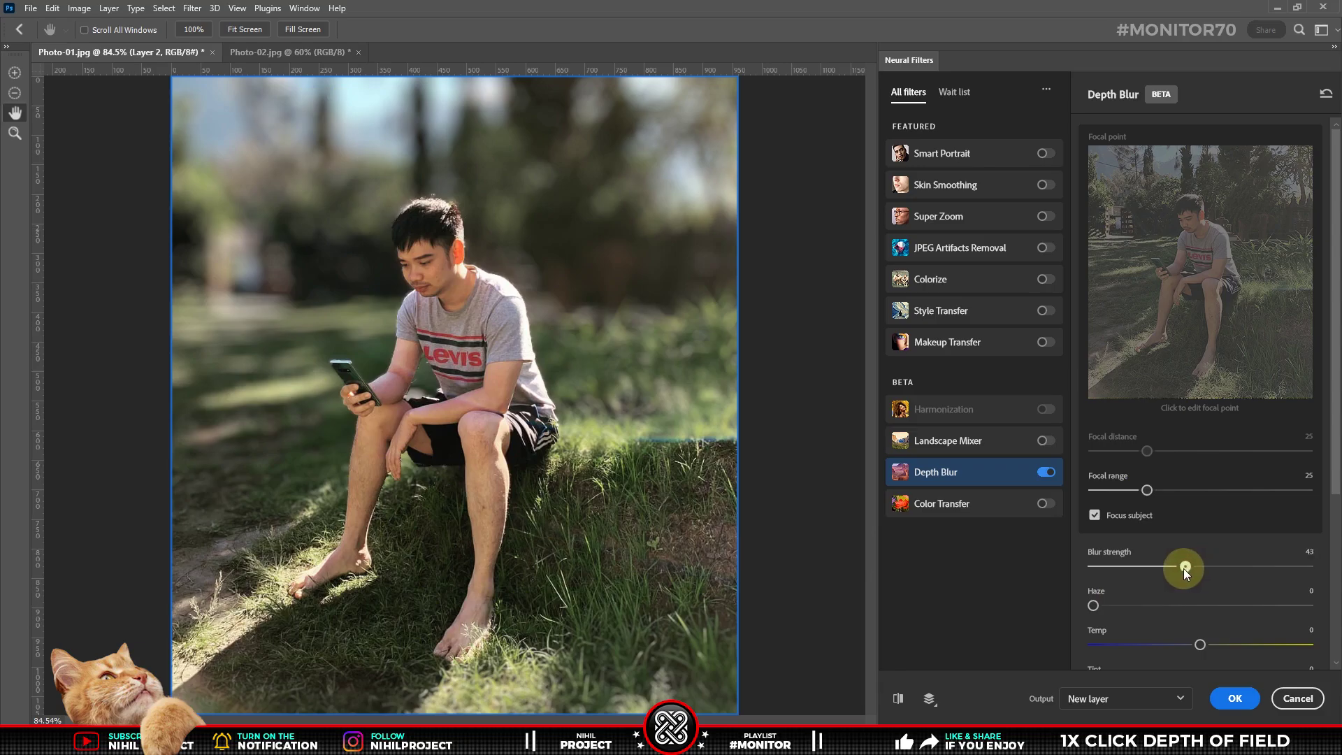
Lower Depth Blur strength to 30 and add a Haze of 25
{"action": "left_click_drag", "start_coordinate": [1171, 568], "coordinate": [1157, 566]}
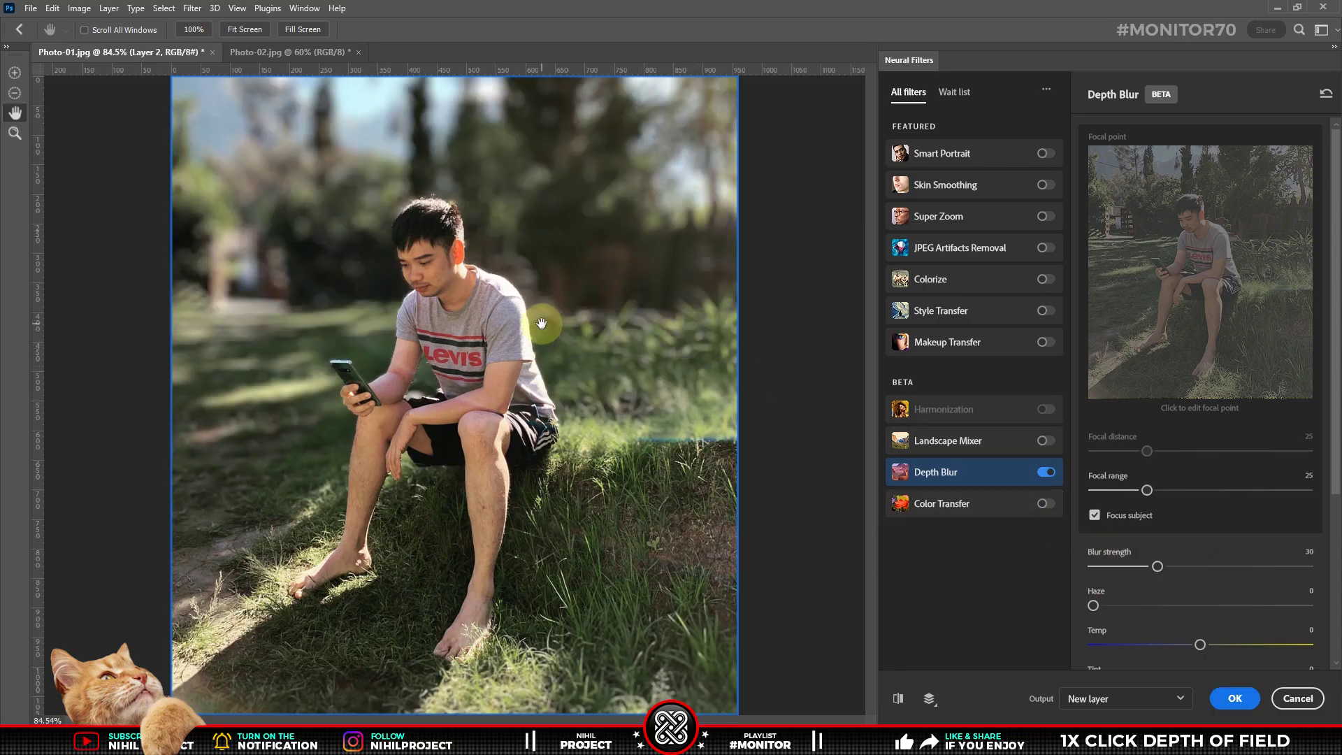
{"action": "left_click_drag", "start_coordinate": [1334, 464], "coordinate": [1335, 618]}
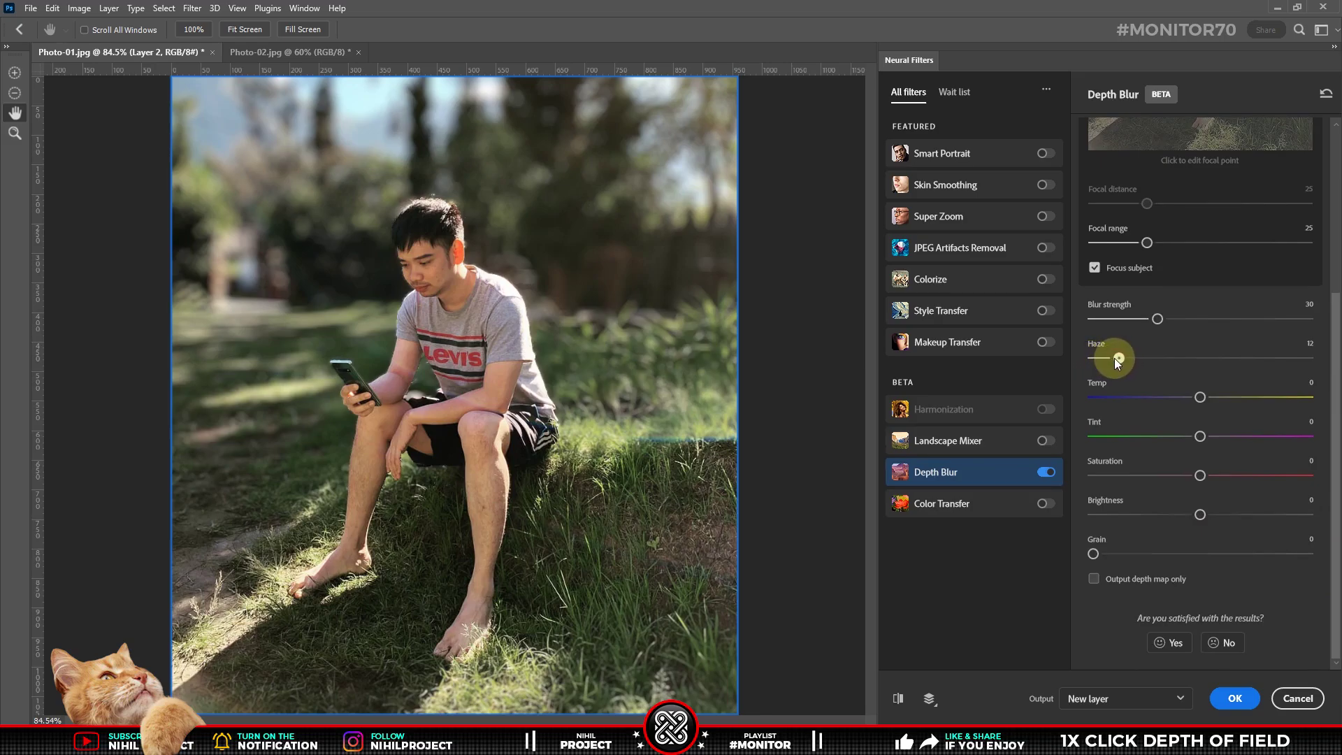
{"action": "left_click_drag", "start_coordinate": [1112, 359], "coordinate": [1136, 359]}
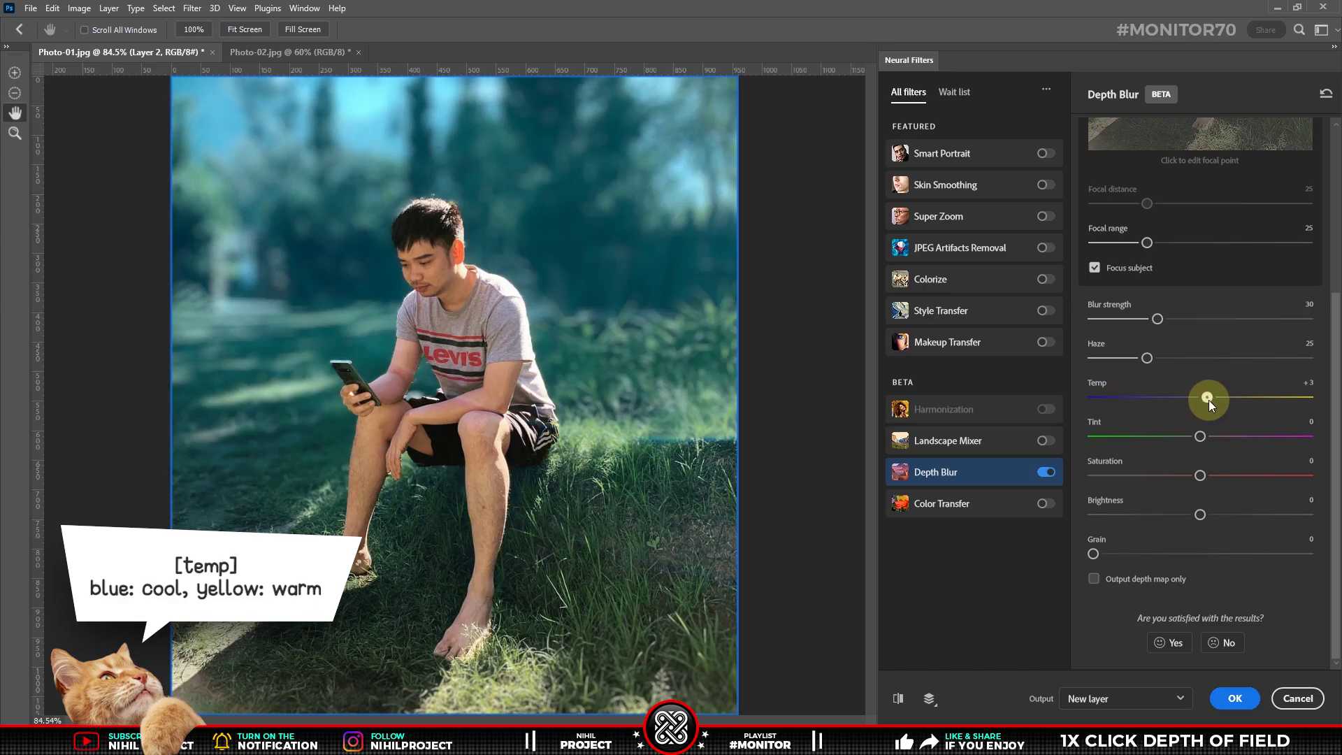
Warm Depth Blur Temp to +15, trying Tint, Saturation and Brightness but leaving them at 0
{"action": "left_click_drag", "start_coordinate": [1218, 400], "coordinate": [1236, 400]}
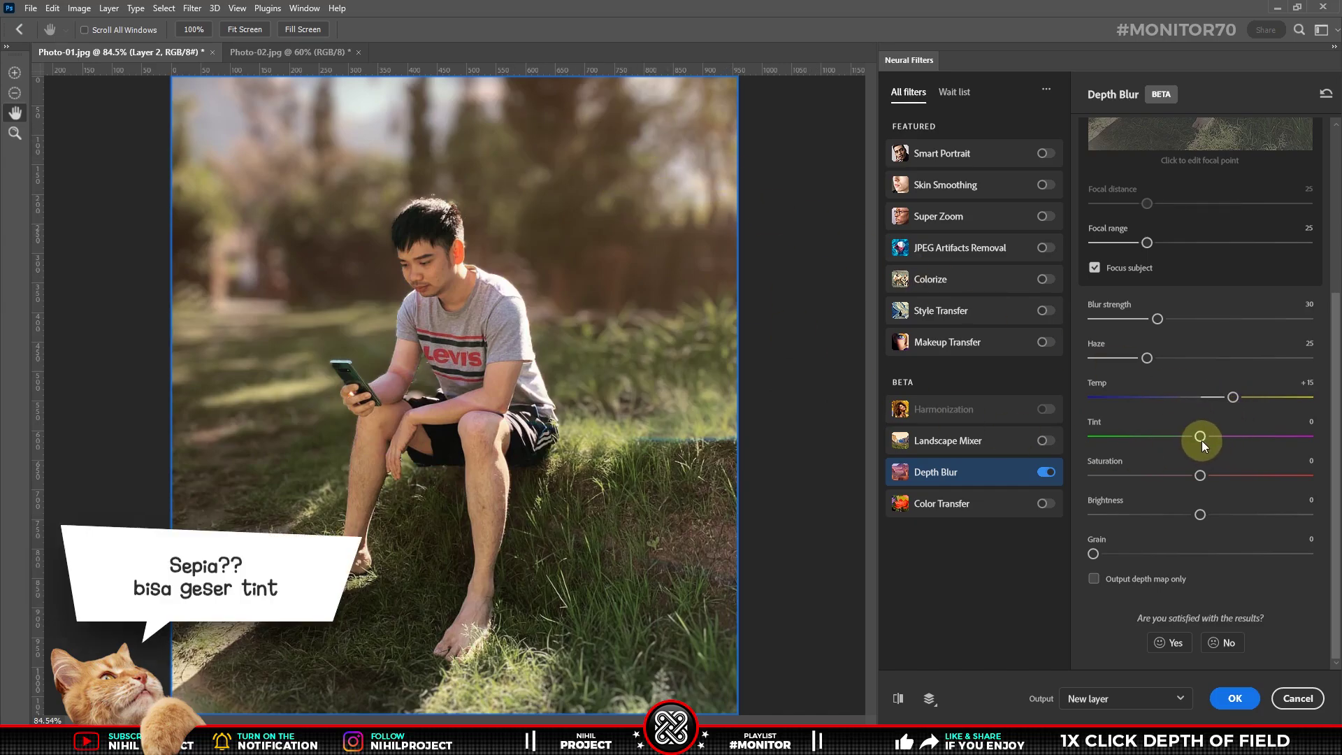
{"action": "mouse_move", "coordinate": [1202, 441]}
{"action": "left_mouse_down"}
{"action": "mouse_move", "coordinate": [1150, 442]}
{"action": "mouse_move", "coordinate": [1202, 442]}
{"action": "left_mouse_up"}
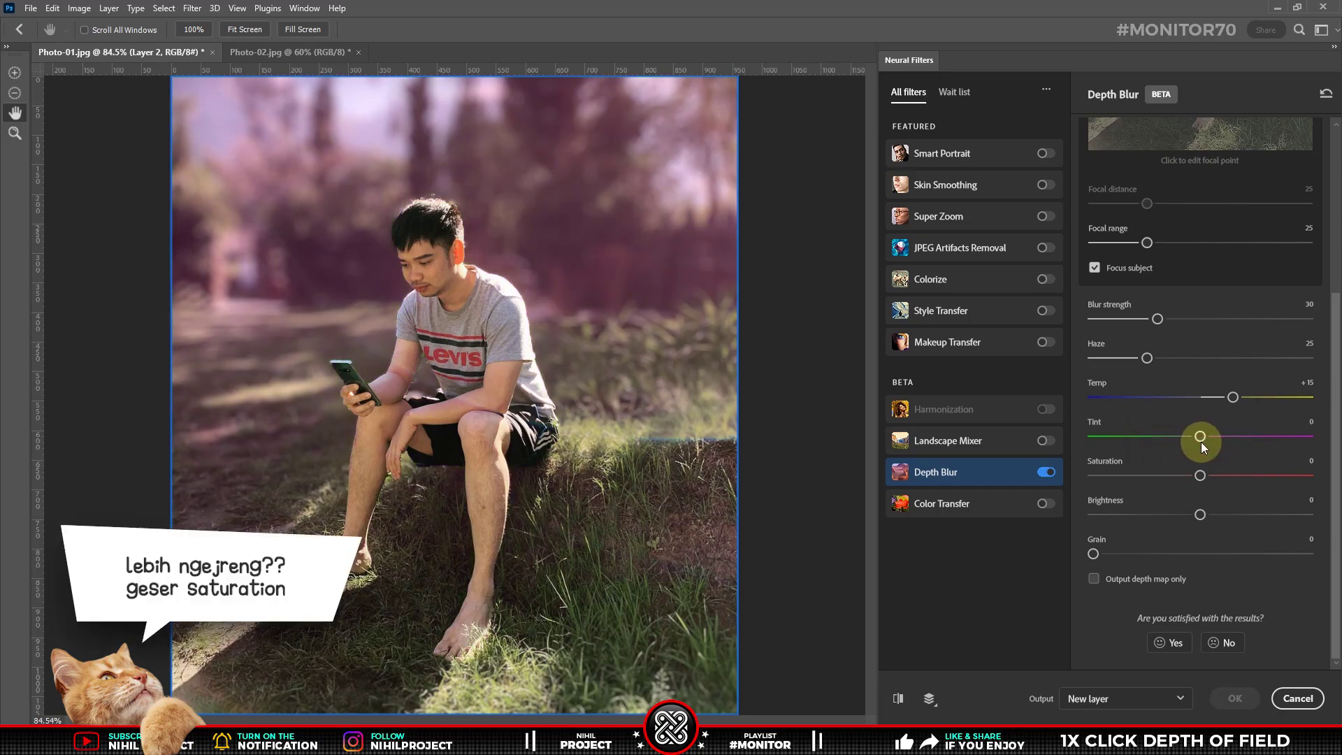
{"action": "mouse_move", "coordinate": [1257, 472]}
{"action": "left_mouse_down"}
{"action": "mouse_move", "coordinate": [1272, 472]}
{"action": "mouse_move", "coordinate": [1201, 472]}
{"action": "left_mouse_up"}
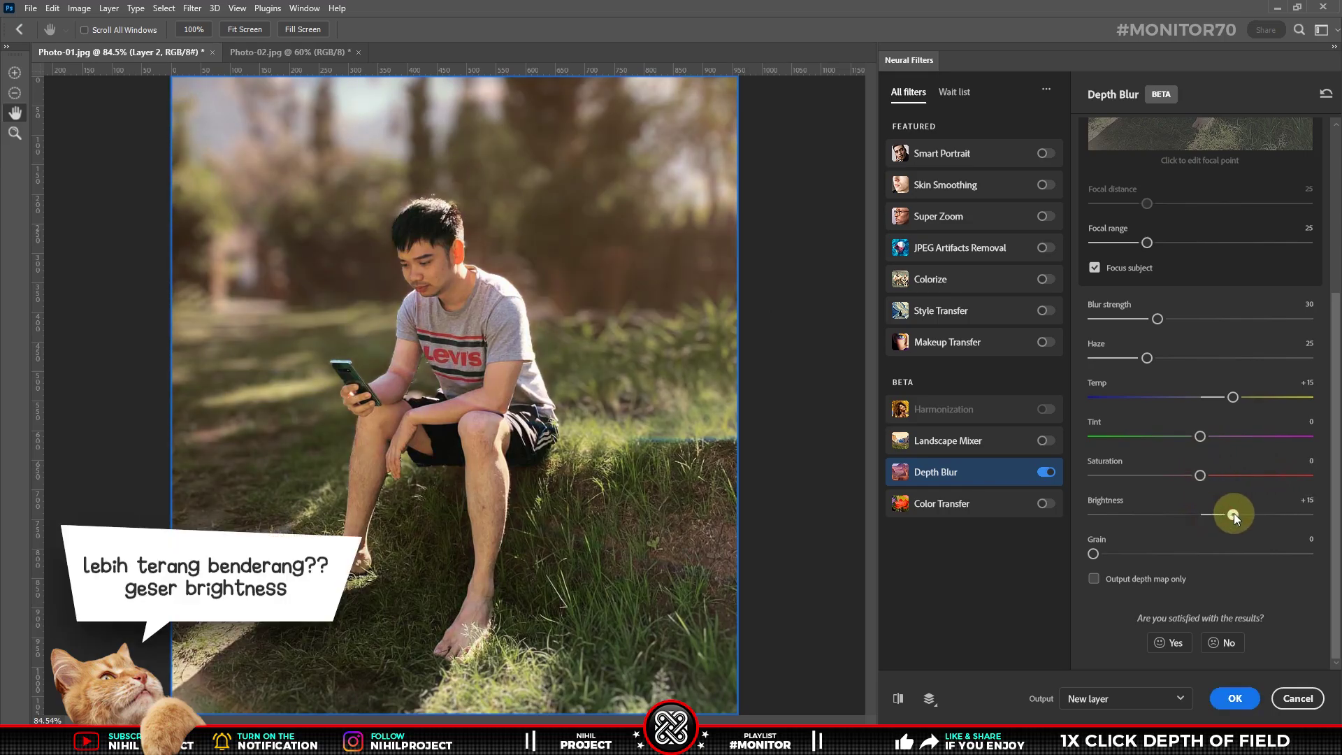
{"action": "left_click_drag", "start_coordinate": [1269, 513], "coordinate": [1201, 513]}
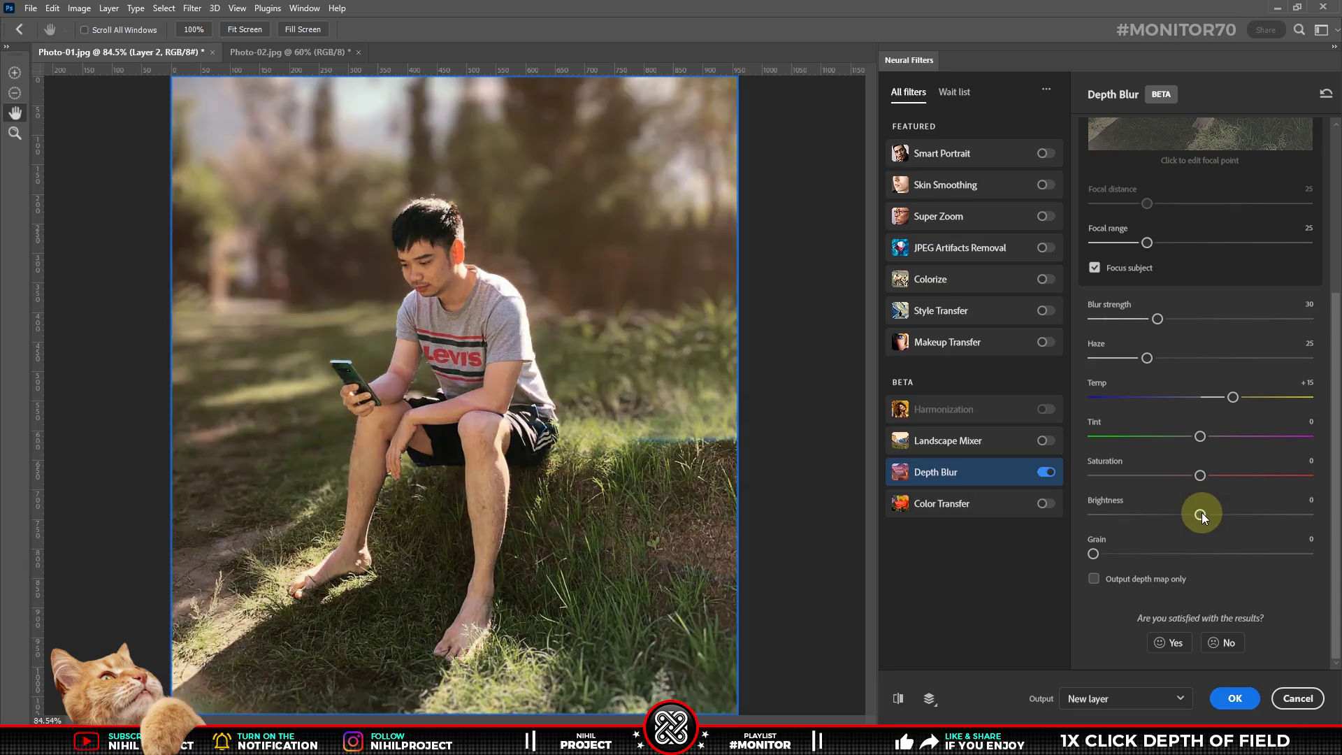
Try adding Grain, then set Grain back to 0
{"action": "left_click_drag", "start_coordinate": [1094, 555], "coordinate": [1097, 556]}
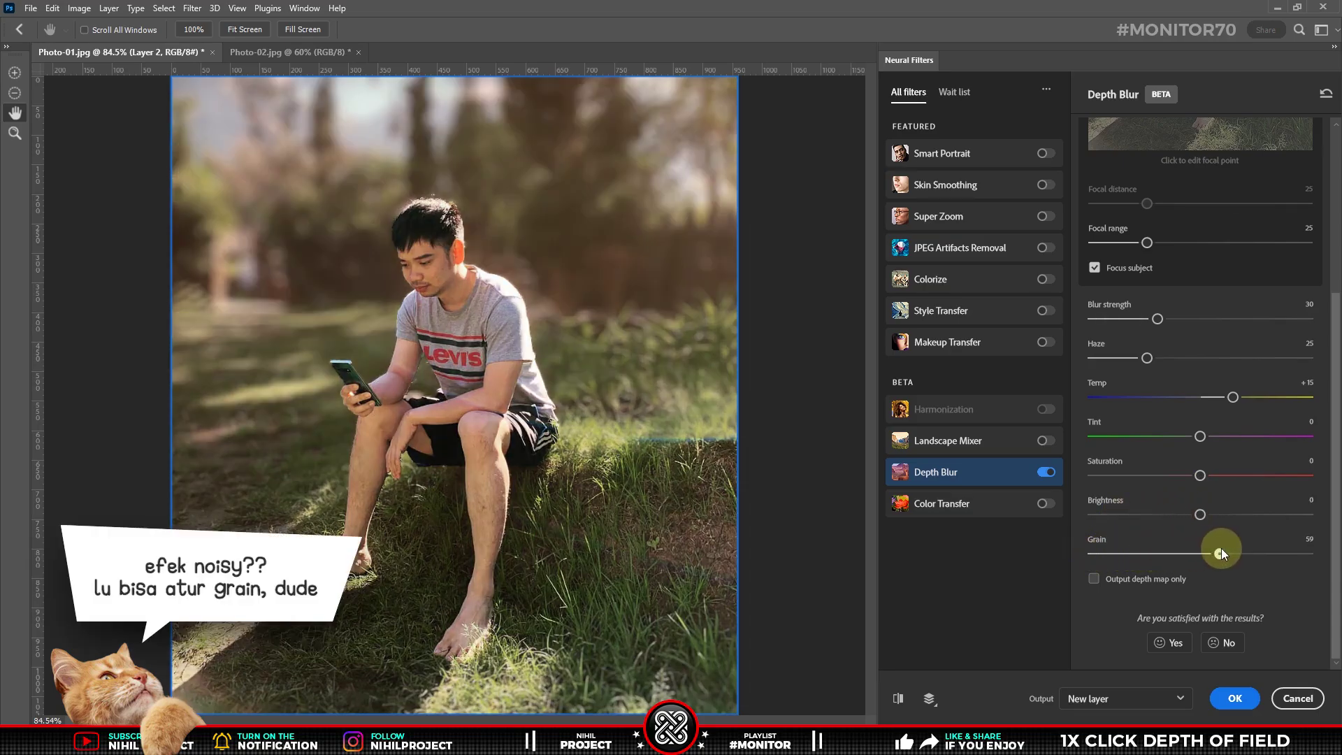
{"action": "left_click_drag", "start_coordinate": [1221, 550], "coordinate": [1260, 553]}
{"action": "scroll", "coordinate": [614, 213], "scroll_direction": "up", "scroll_amount": 3}
{"action": "scroll", "coordinate": [613, 213], "scroll_direction": "up", "scroll_amount": 2}
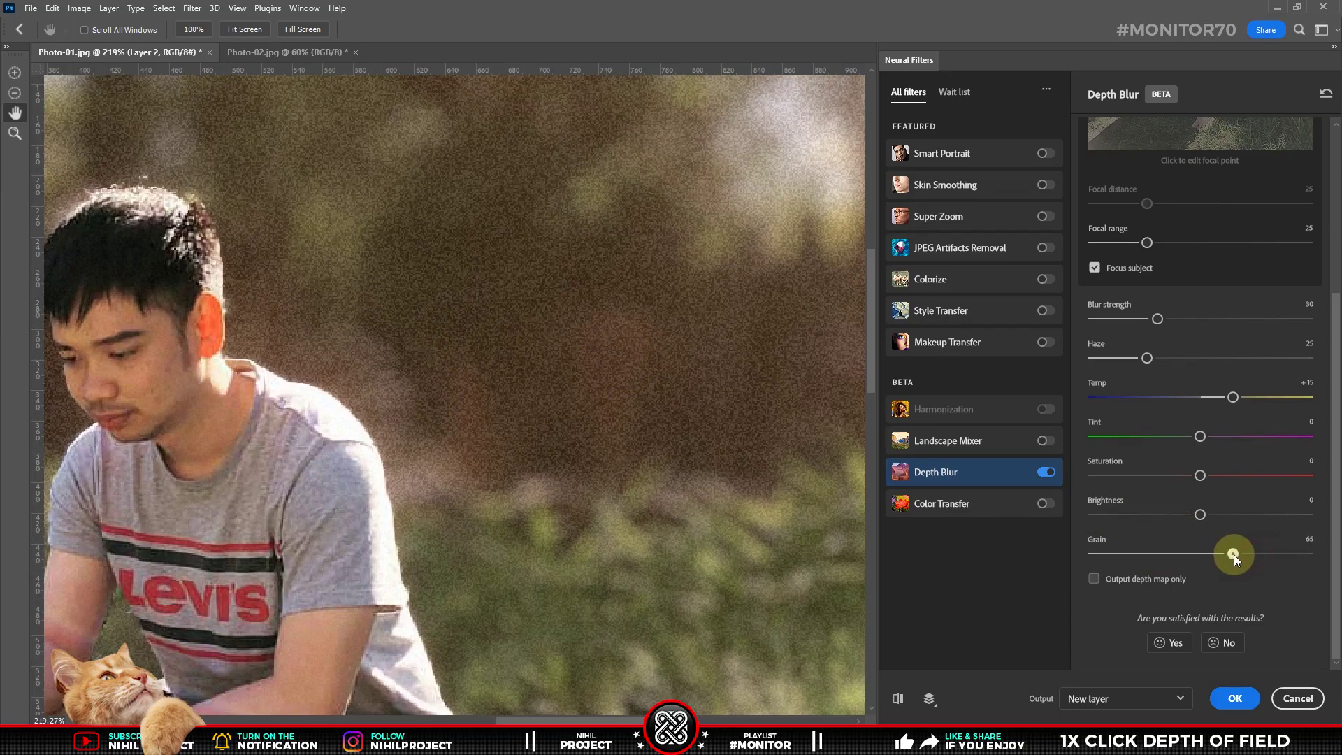
{"action": "left_click_drag", "start_coordinate": [1083, 551], "coordinate": [1080, 552]}
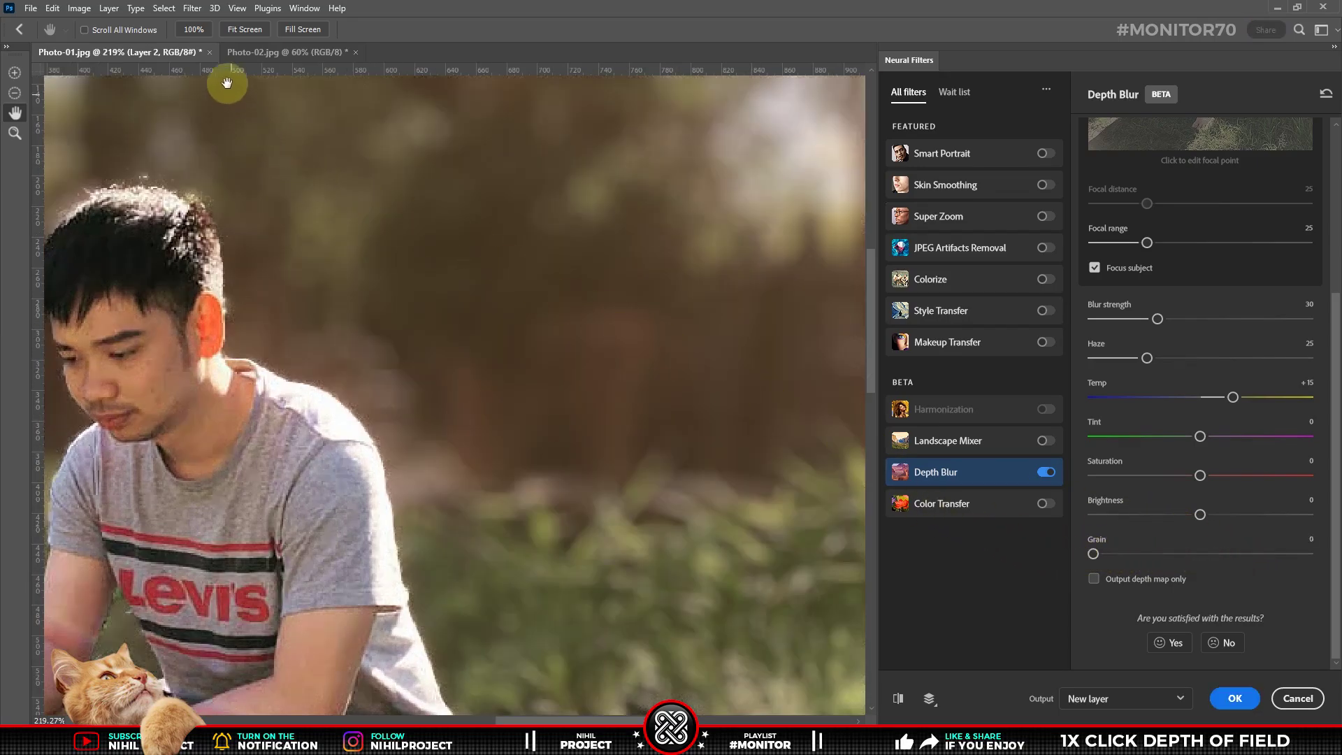
Check the Depth Blur depth map preview and set the output to Smart filter
{"action": "left_click", "coordinate": [238, 29]}
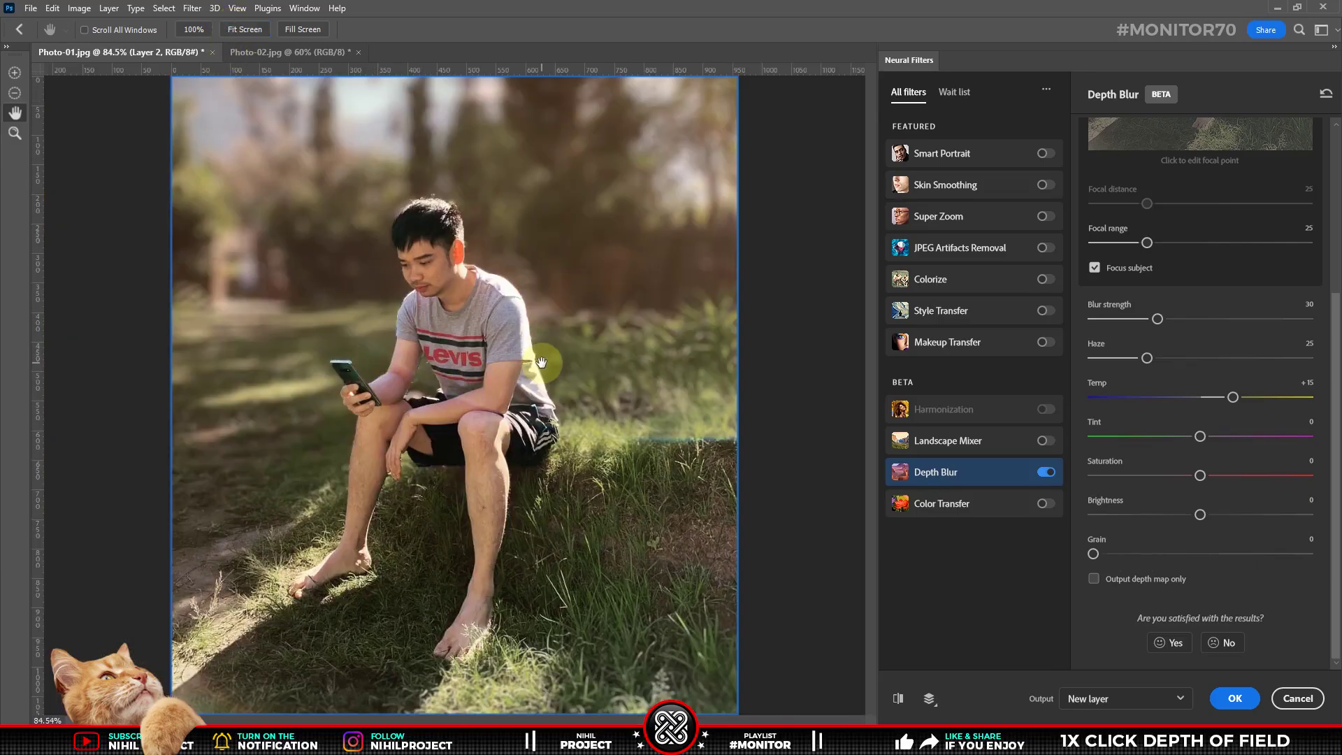
{"action": "left_click", "coordinate": [1095, 580]}
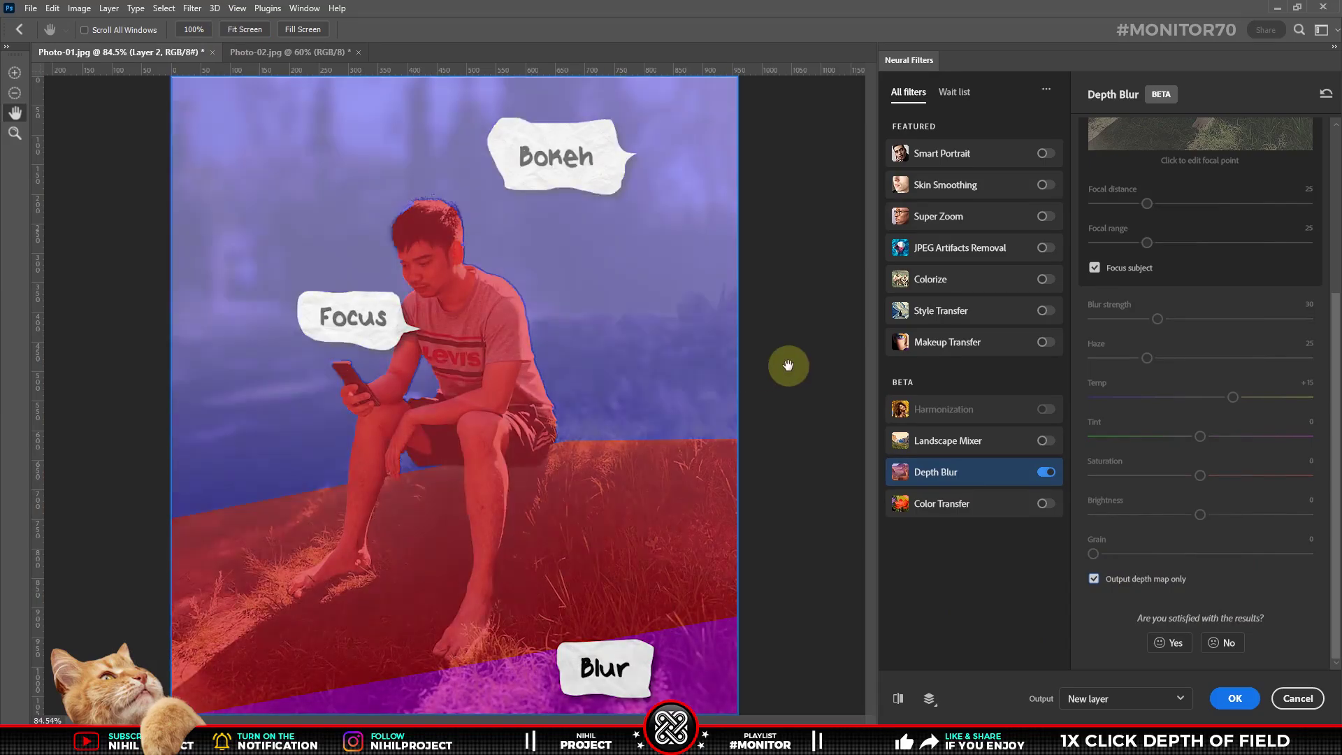
{"action": "left_click", "coordinate": [1094, 579]}
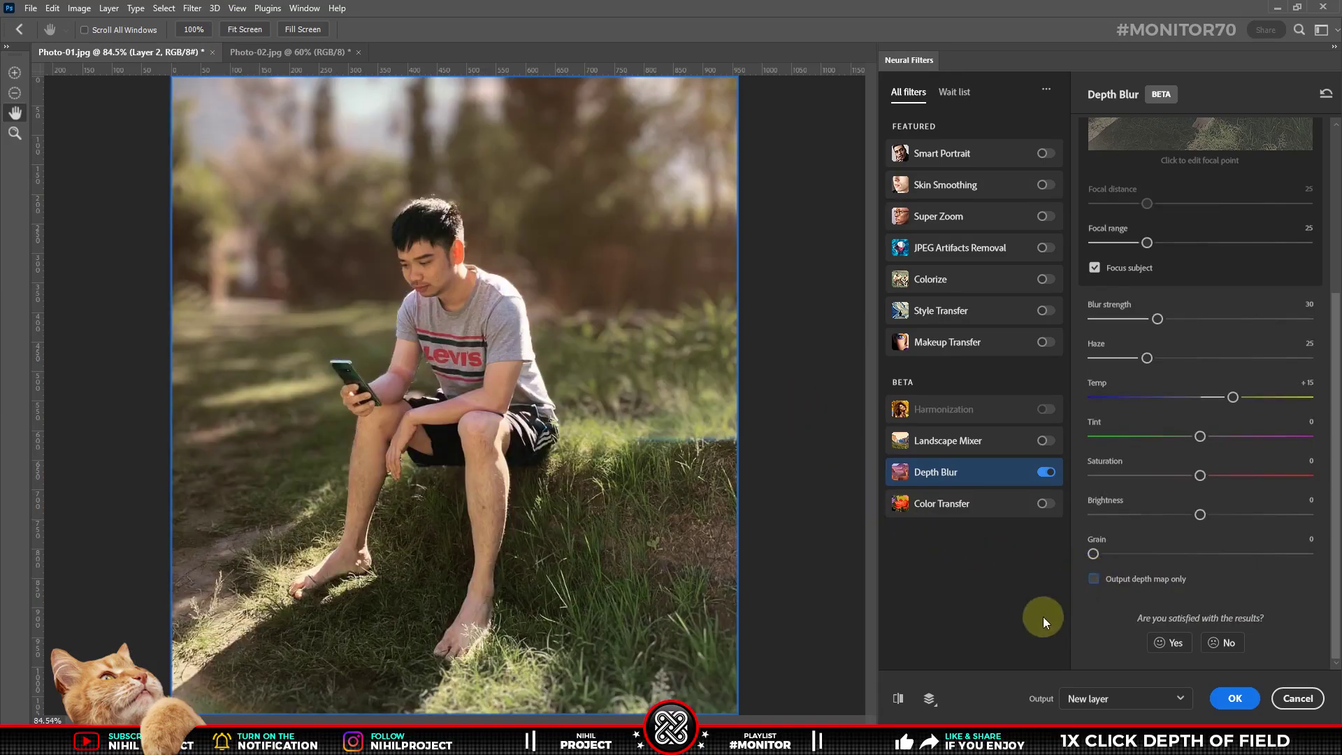
{"action": "left_click", "coordinate": [1101, 698]}
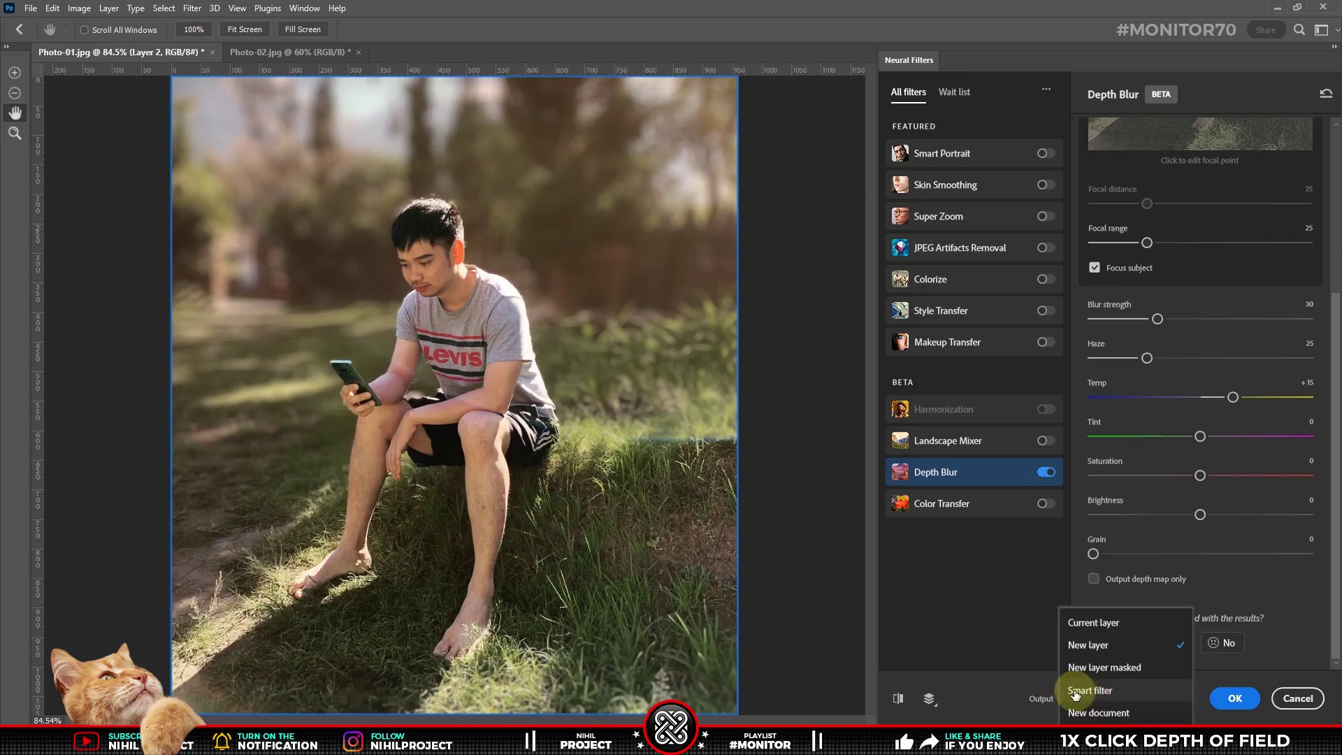
{"action": "left_click", "coordinate": [1116, 692]}
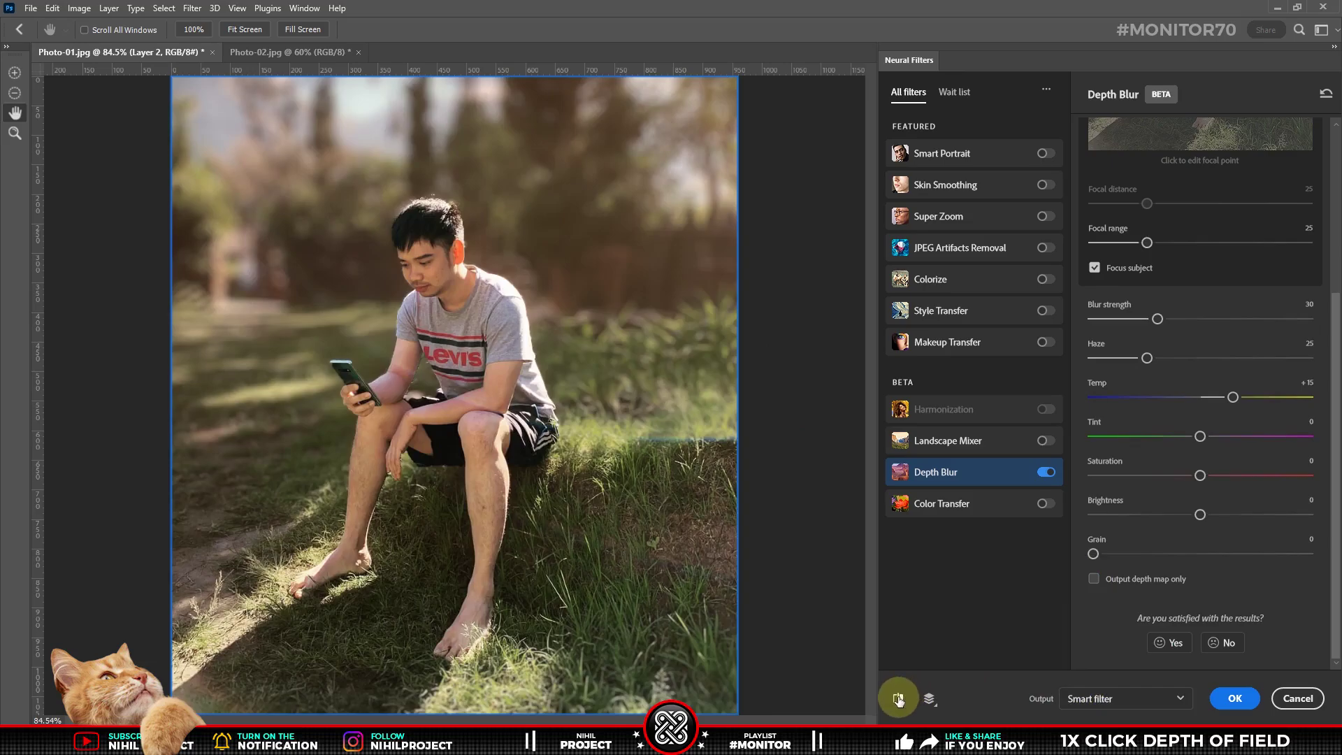
Compare before and after, apply Depth Blur, then toggle Layer 1's visibility to compare
{"action": "left_click", "coordinate": [899, 699]}
{"action": "left_click", "coordinate": [1235, 698]}
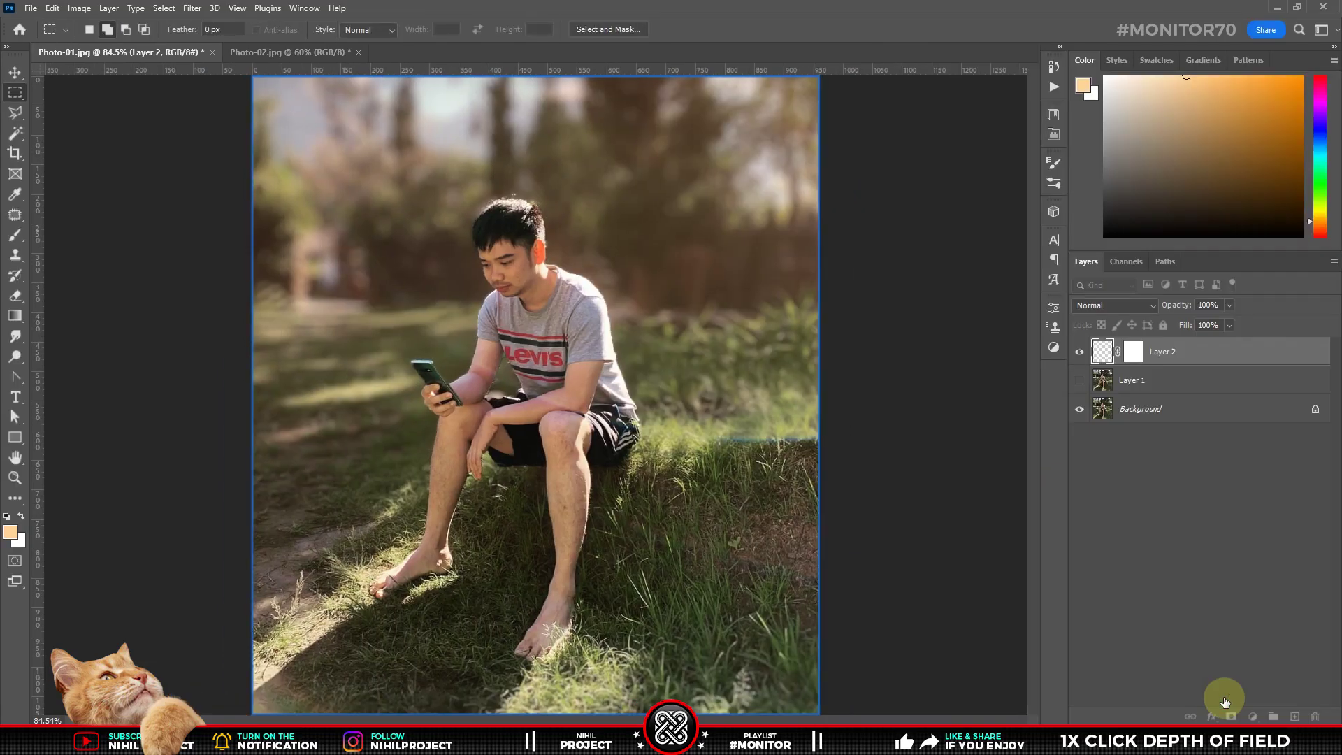
{"action": "left_click", "coordinate": [1080, 423], "text": "alt"}
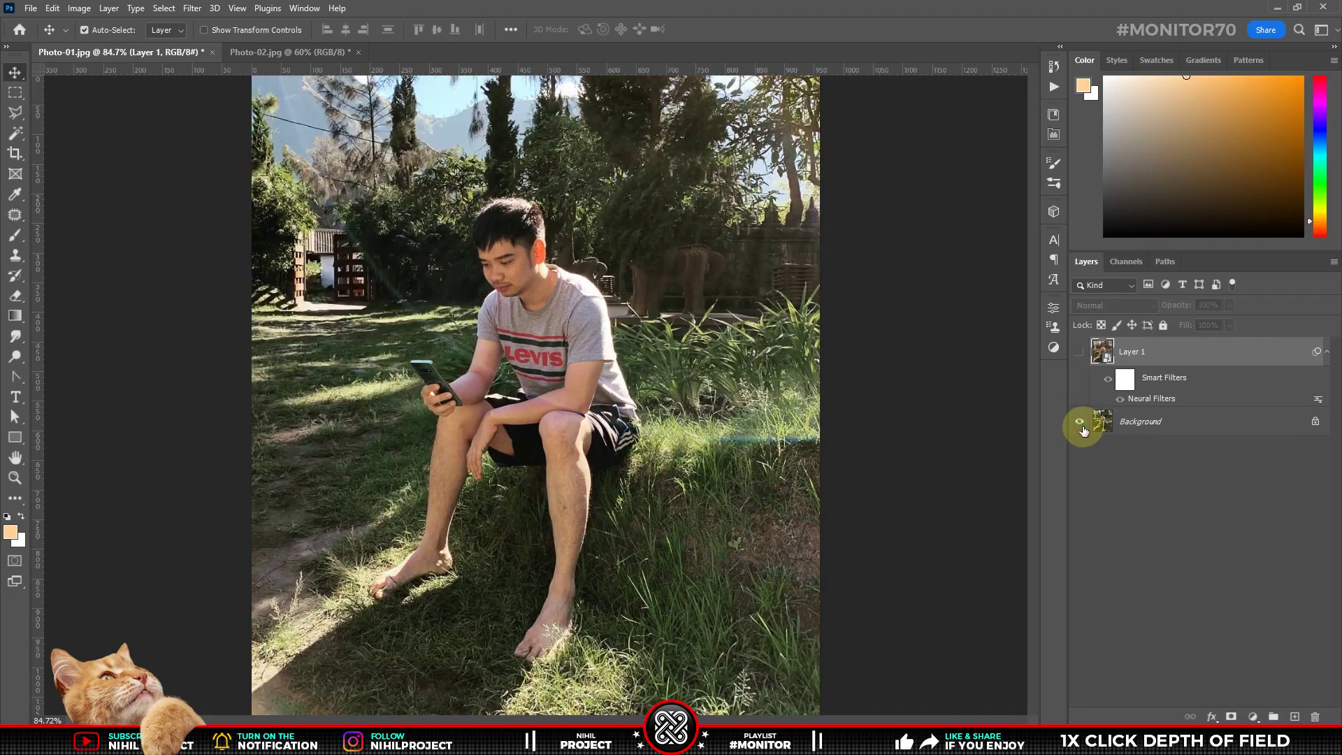
{"action": "left_click", "coordinate": [1080, 421], "text": "alt"}
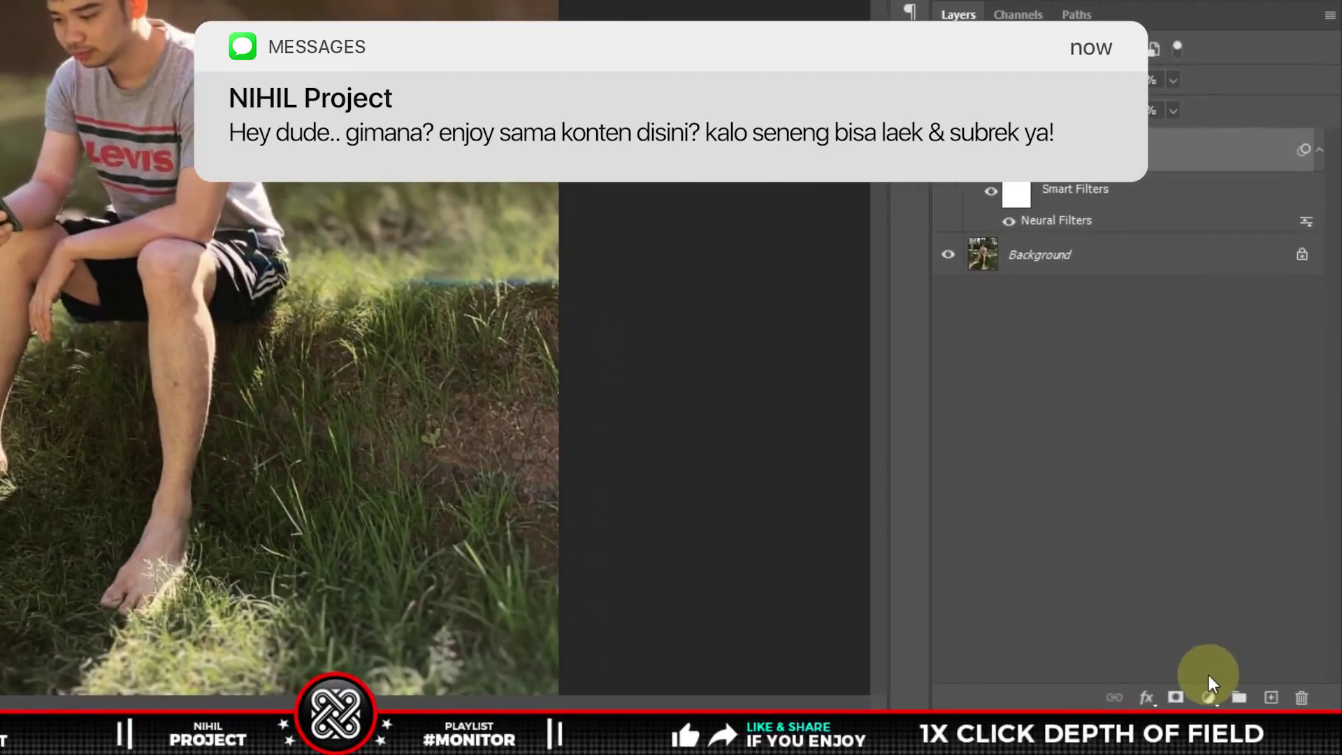
Add a Color Lookup adjustment layer loading the [LUT] Creatives.cube 3D LUT
{"action": "left_click", "coordinate": [1208, 697]}
{"action": "left_click", "coordinate": [1207, 589]}
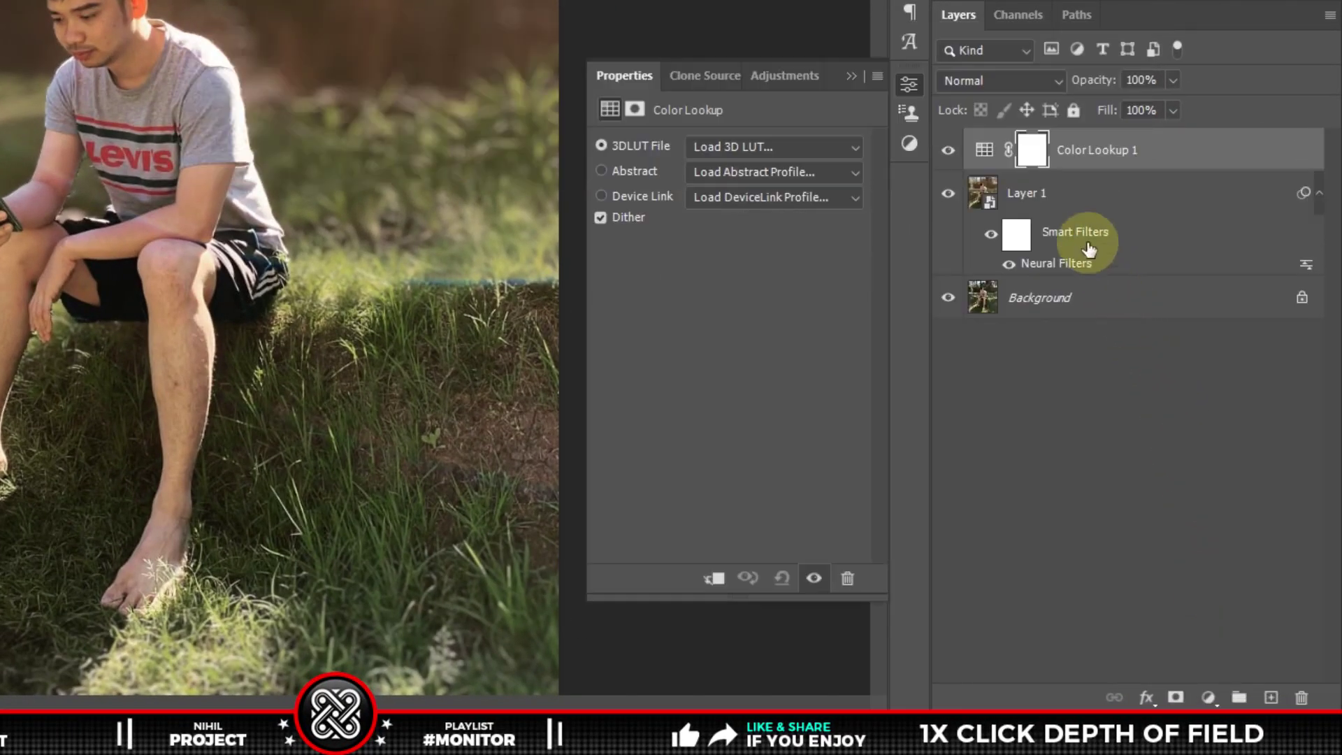
{"action": "left_click", "coordinate": [853, 148]}
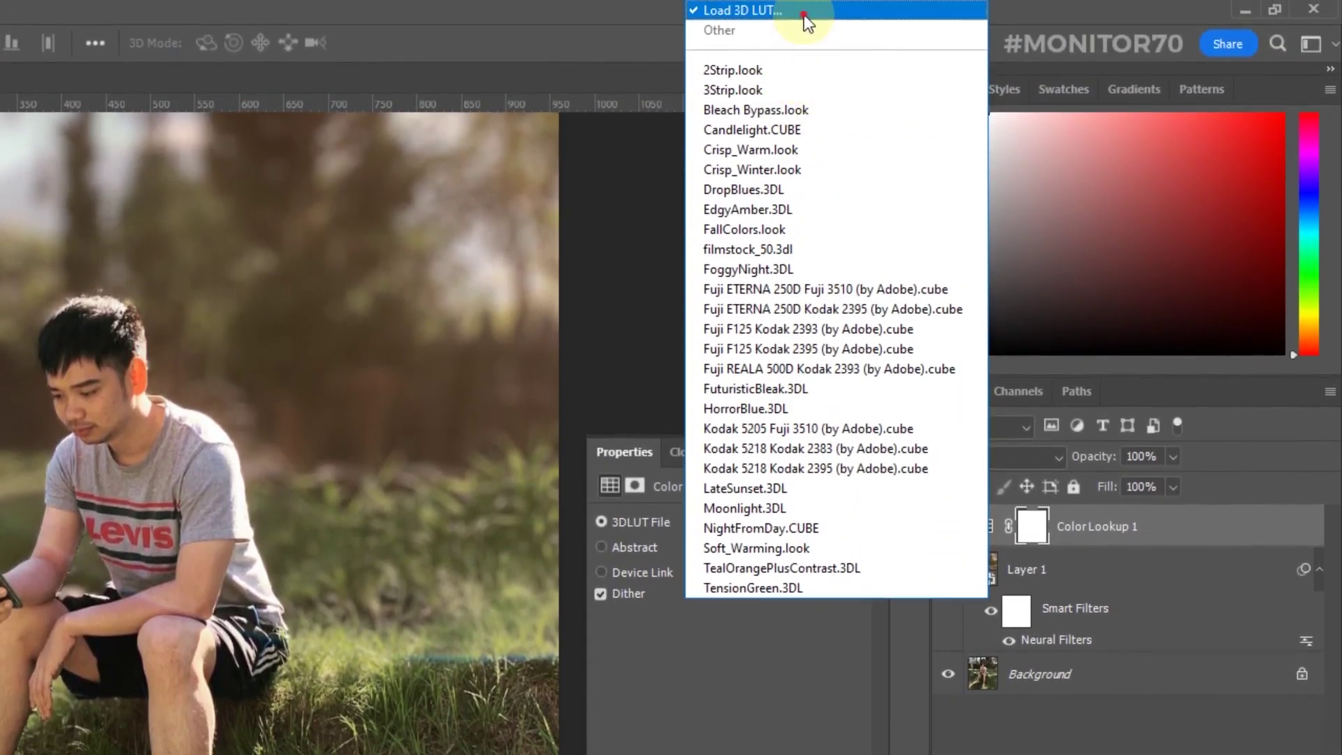
{"action": "left_click", "coordinate": [802, 11]}
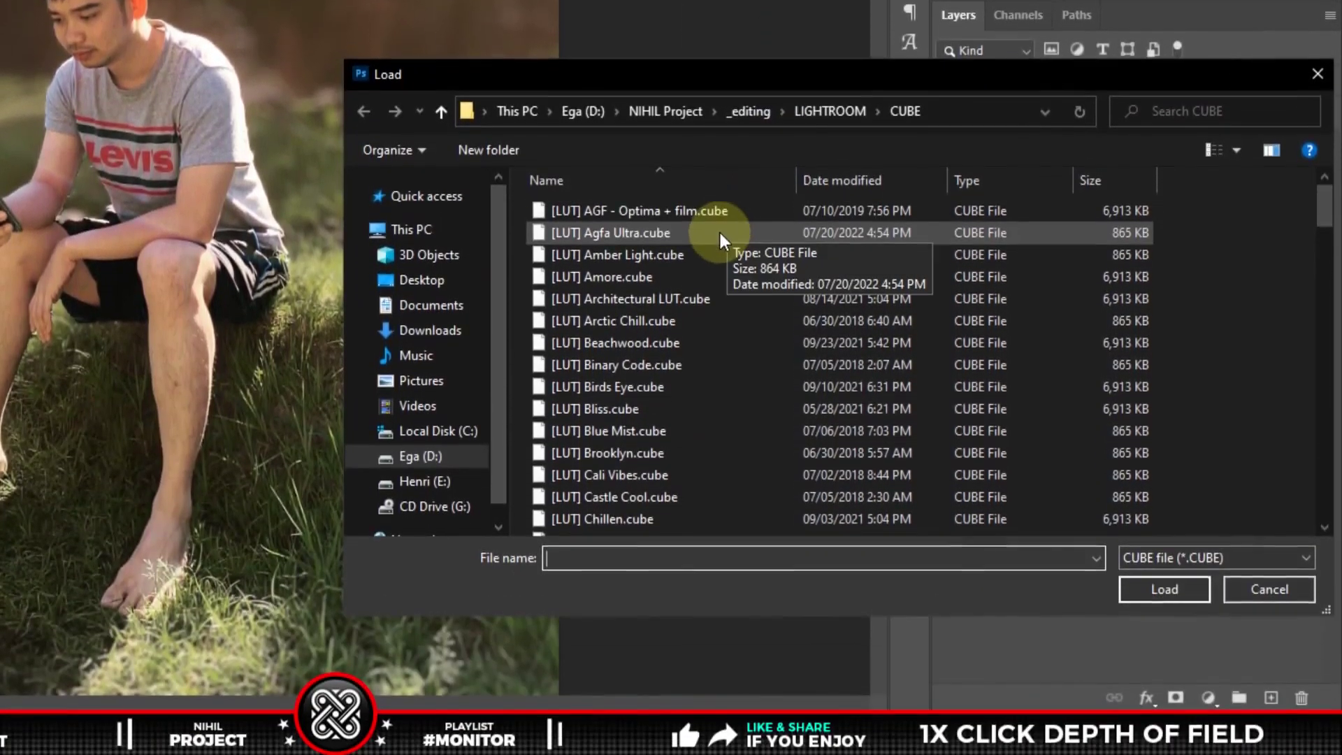
{"action": "scroll", "coordinate": [720, 234], "scroll_direction": "down", "scroll_amount": 3}
{"action": "scroll", "coordinate": [719, 234], "scroll_direction": "down", "scroll_amount": 2}
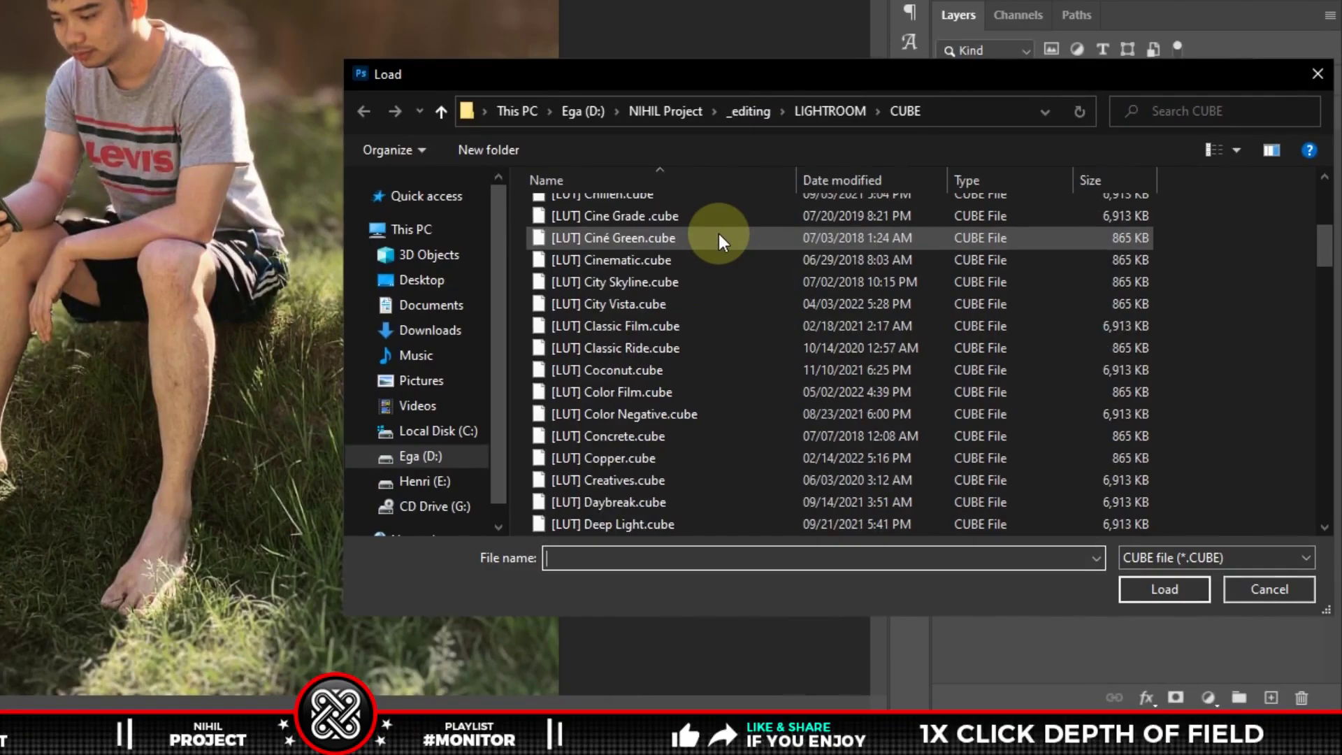
{"action": "scroll", "coordinate": [719, 233], "scroll_direction": "down", "scroll_amount": 1}
{"action": "scroll", "coordinate": [719, 233], "scroll_direction": "down", "scroll_amount": 1}
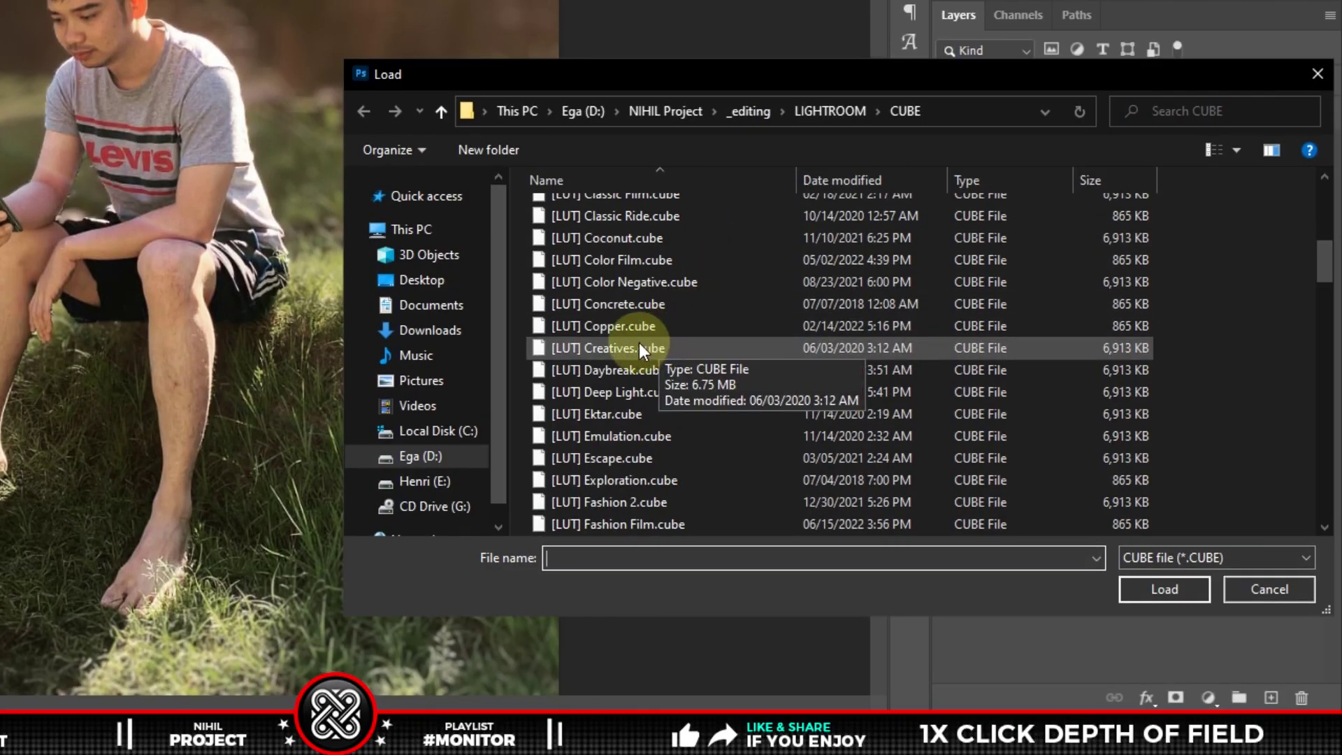
{"action": "double_click", "coordinate": [691, 350]}
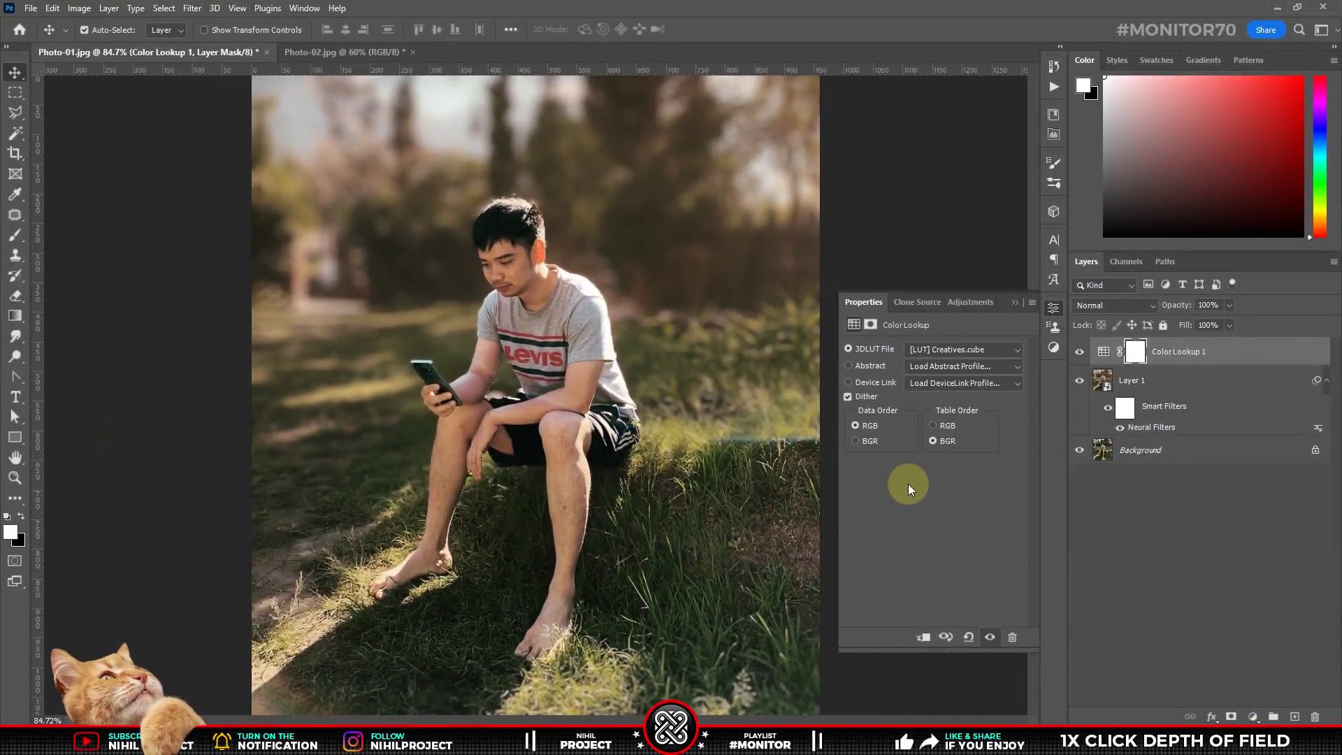
Compare the graded result with the original photo, then add new empty Layer 2
{"action": "left_click", "coordinate": [1017, 302]}
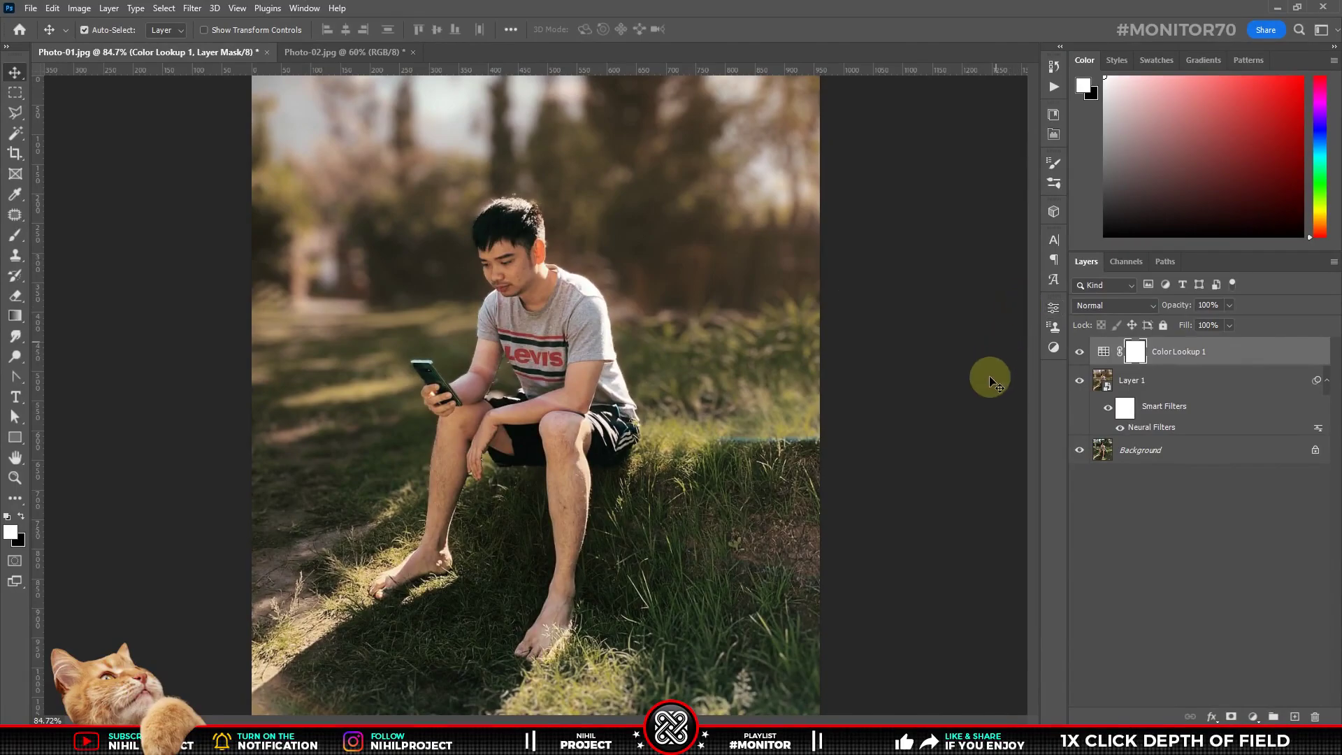
{"action": "left_click", "coordinate": [1079, 450], "text": "alt"}
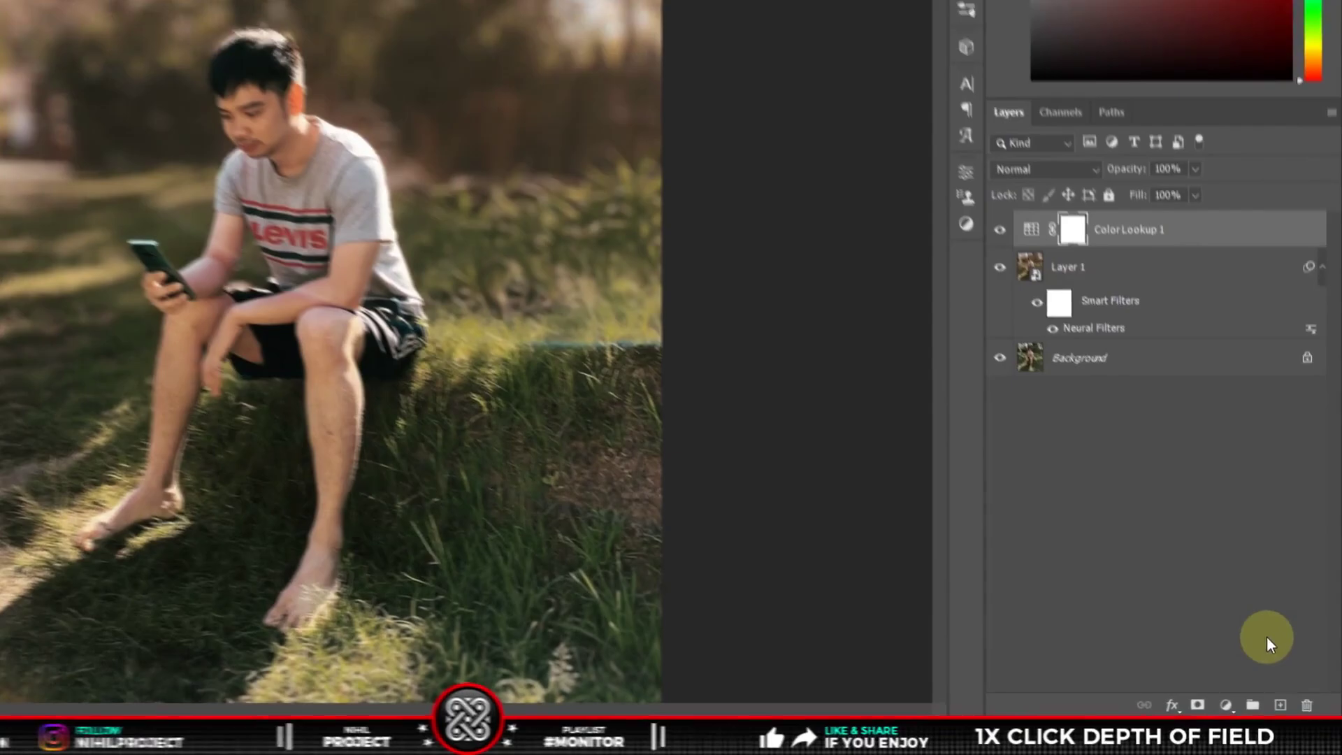
{"action": "left_click", "coordinate": [1295, 716]}
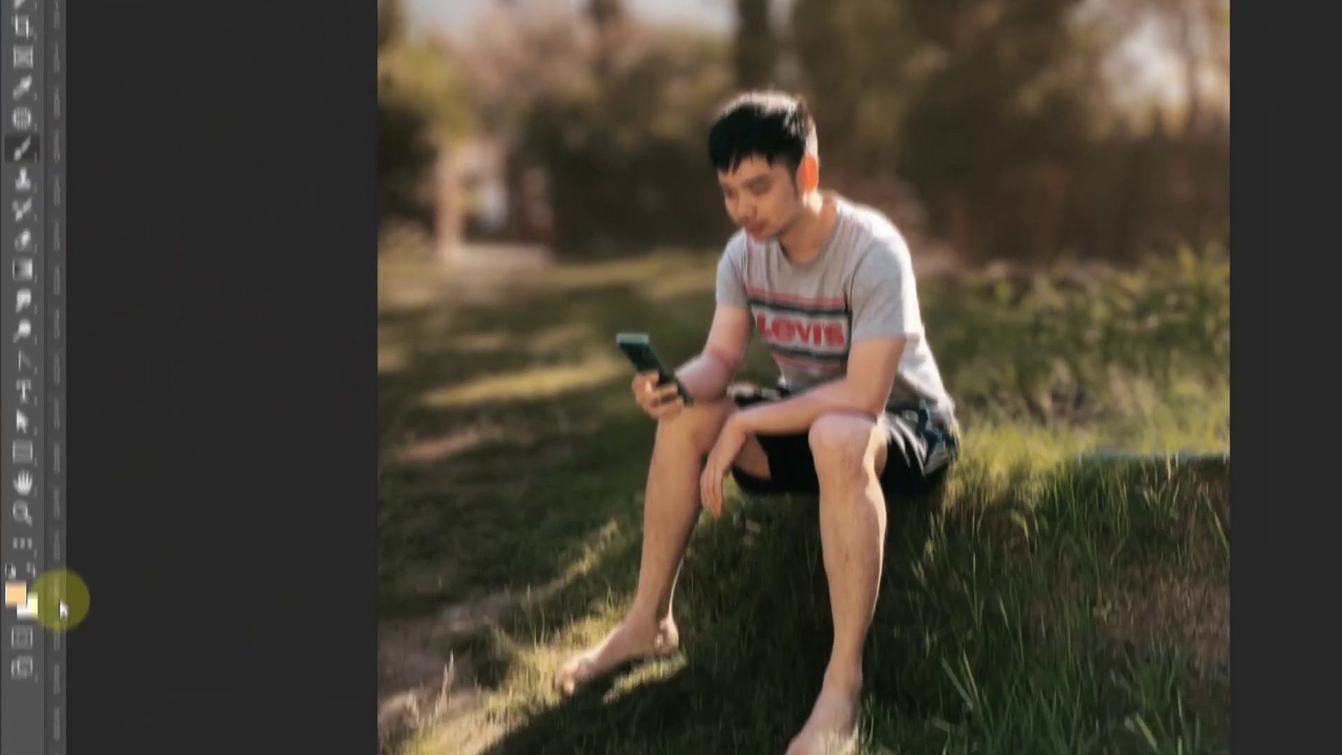
Set the foreground to peach ffd599 and paint a soft glow on Layer 2's top-right corner
{"action": "left_click", "coordinate": [21, 420]}
{"action": "double_click", "coordinate": [464, 441]}
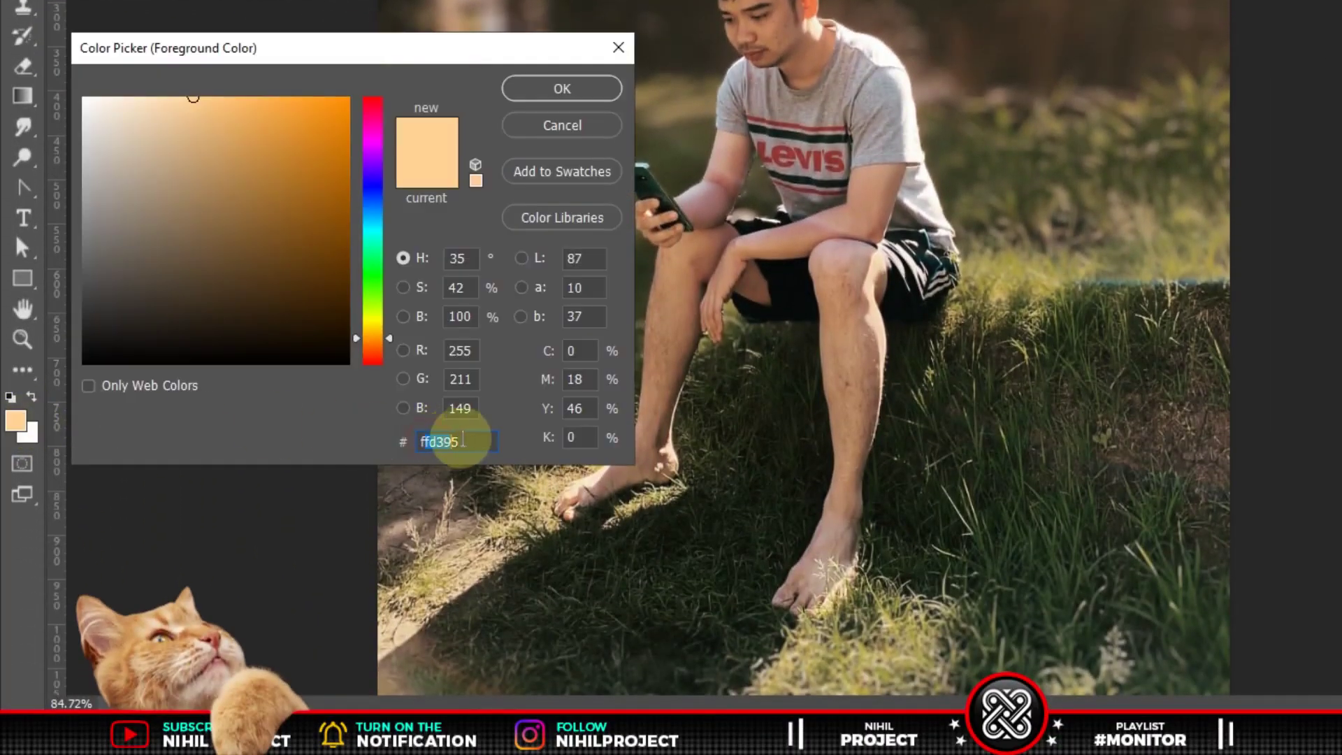
{"action": "type", "text": "ffd599"}
{"action": "key", "text": "Return"}
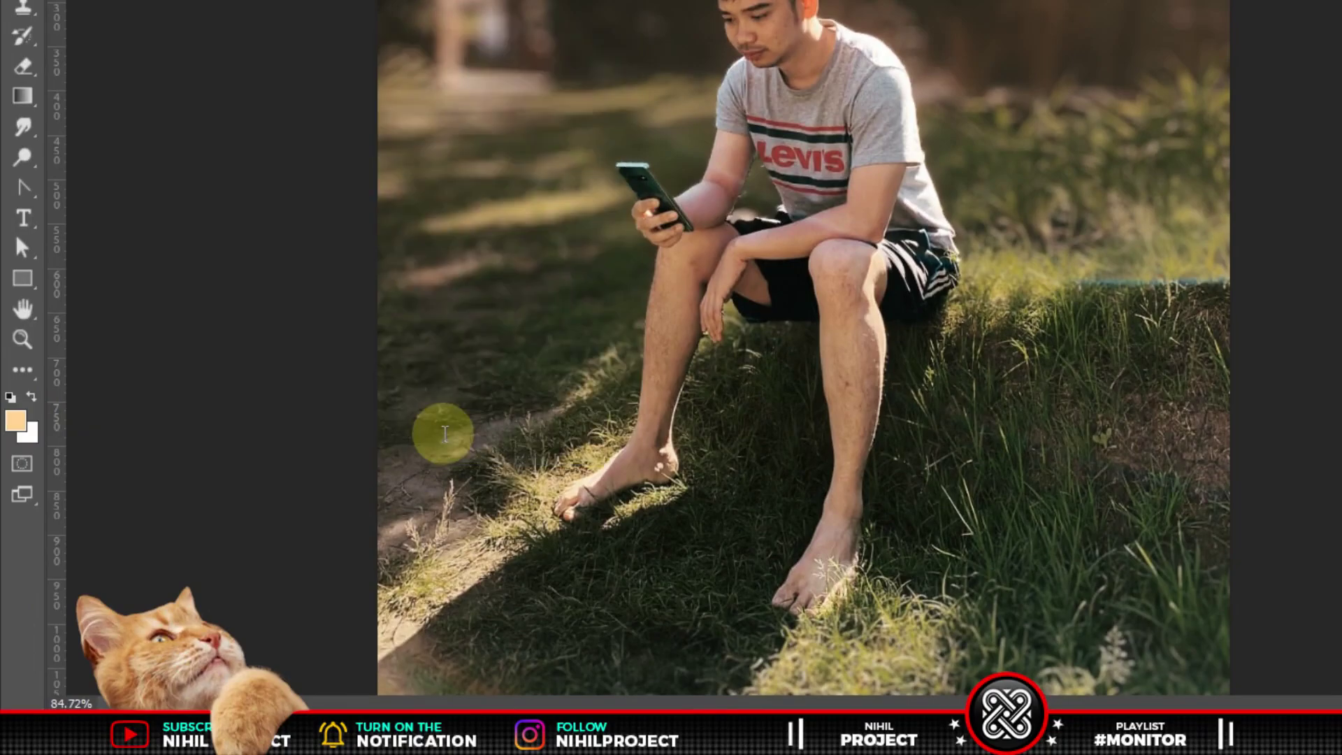
{"action": "scroll", "coordinate": [732, 258], "scroll_direction": "down", "scroll_amount": 1}
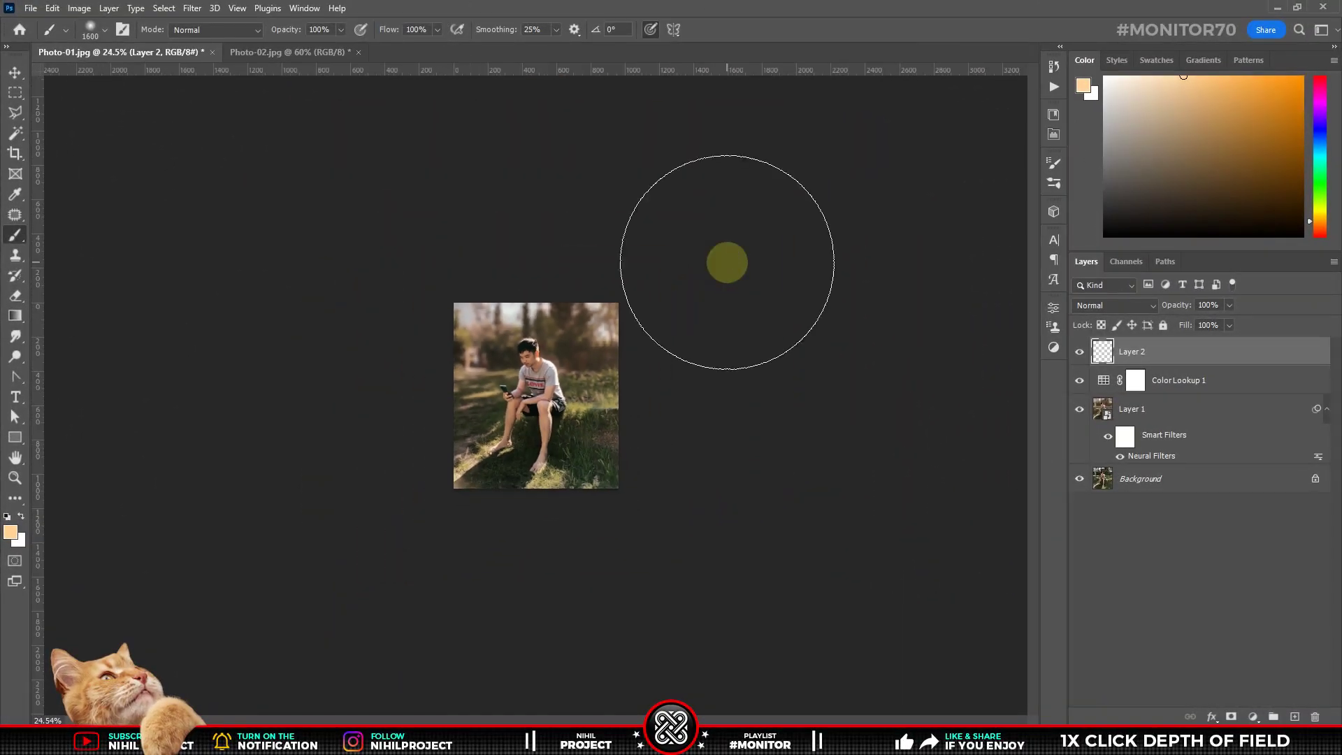
{"action": "left_click", "coordinate": [658, 284]}
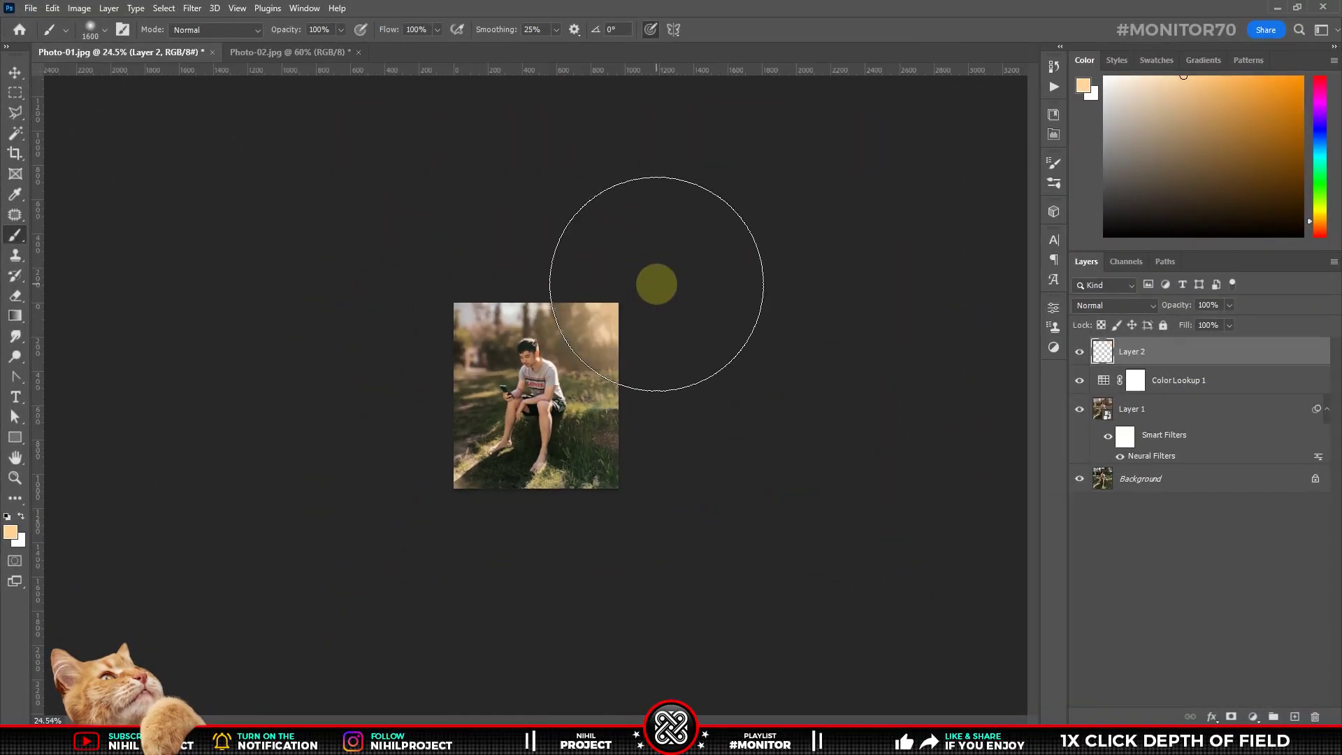
{"action": "key", "text": "ctrl+0"}
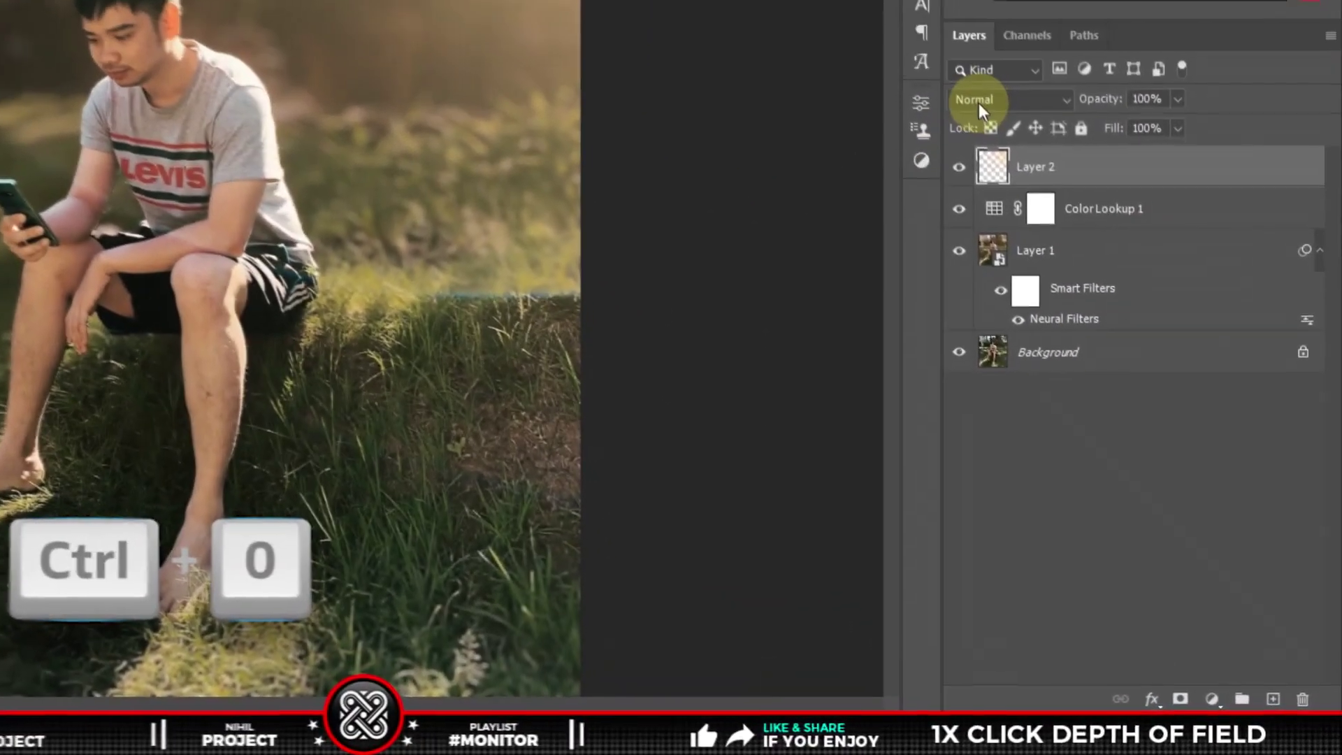
Set Layer 2's blend mode to Screen and toggle the glow layer to compare
{"action": "left_click", "coordinate": [979, 103]}
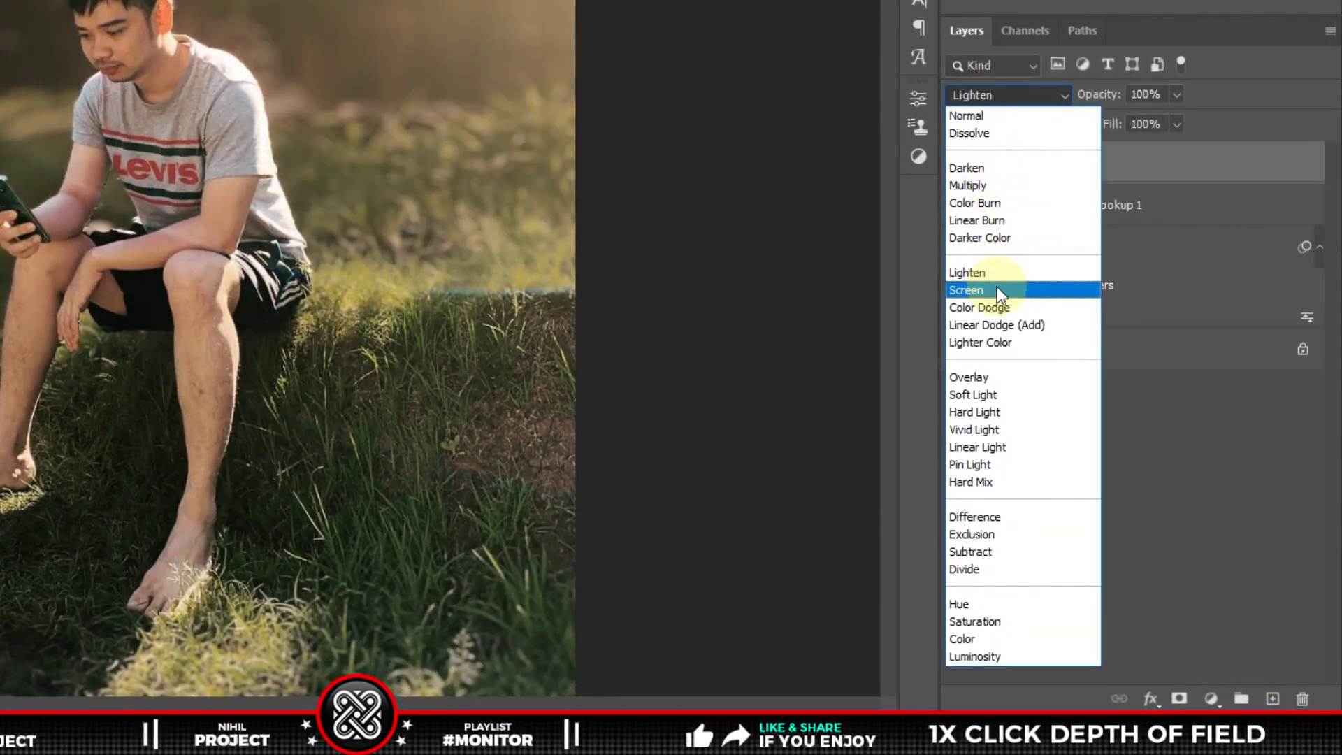
{"action": "left_click", "coordinate": [996, 288]}
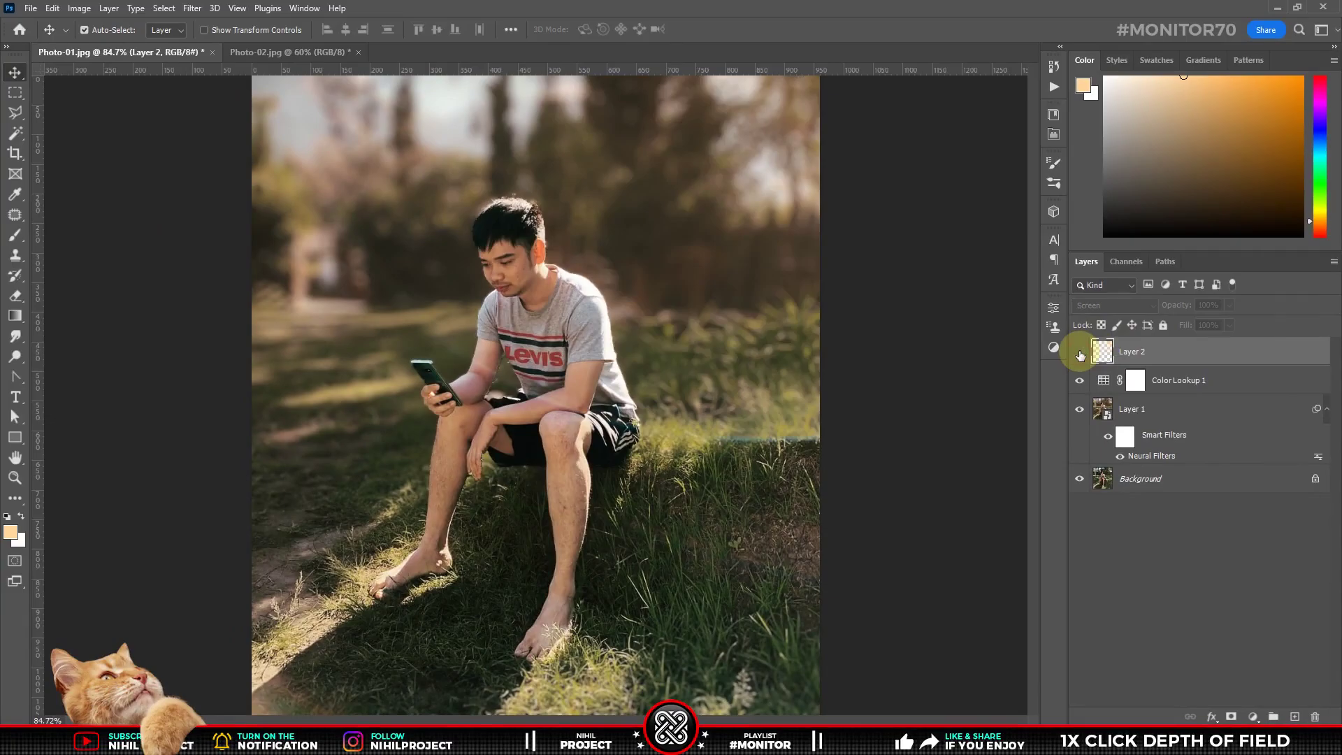
{"action": "left_click", "coordinate": [1080, 355]}
{"action": "left_click", "coordinate": [1080, 356]}
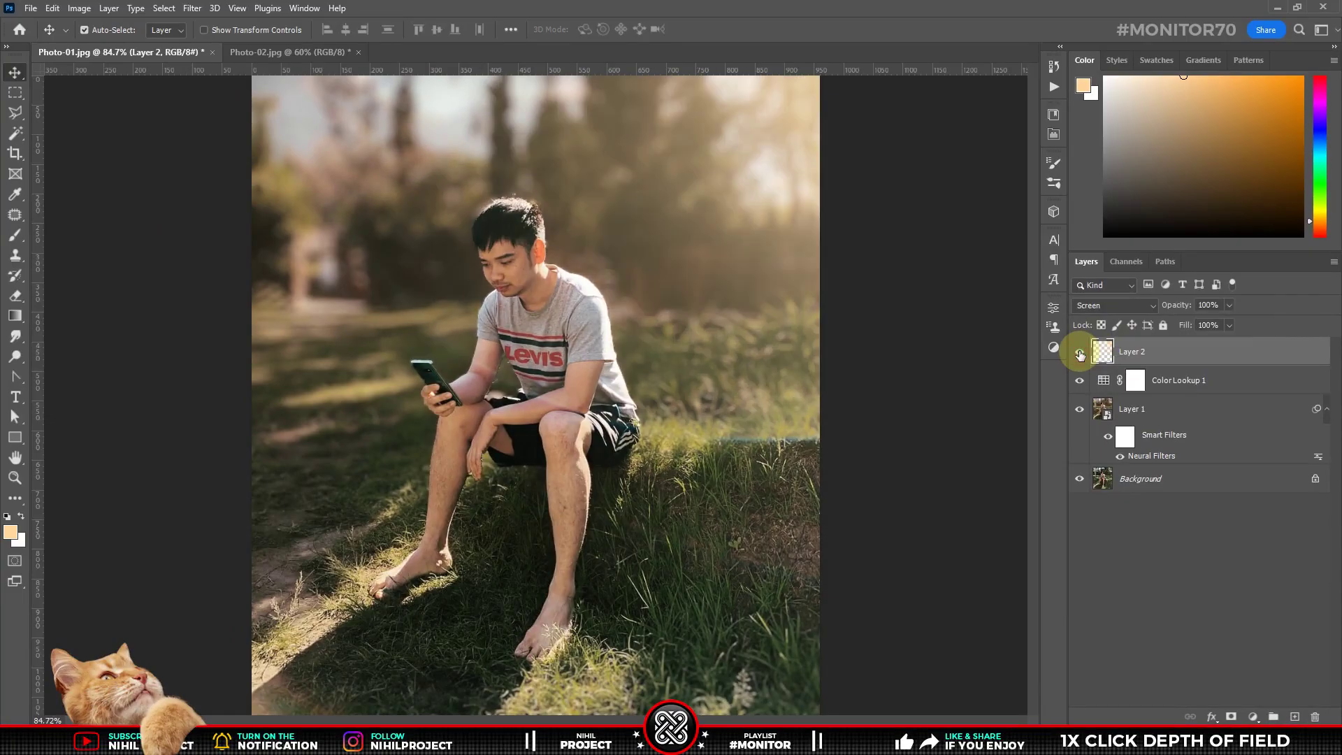
Toggle the Background eye to compare the original photo against all edits
{"action": "left_click", "coordinate": [1080, 479], "text": "alt"}
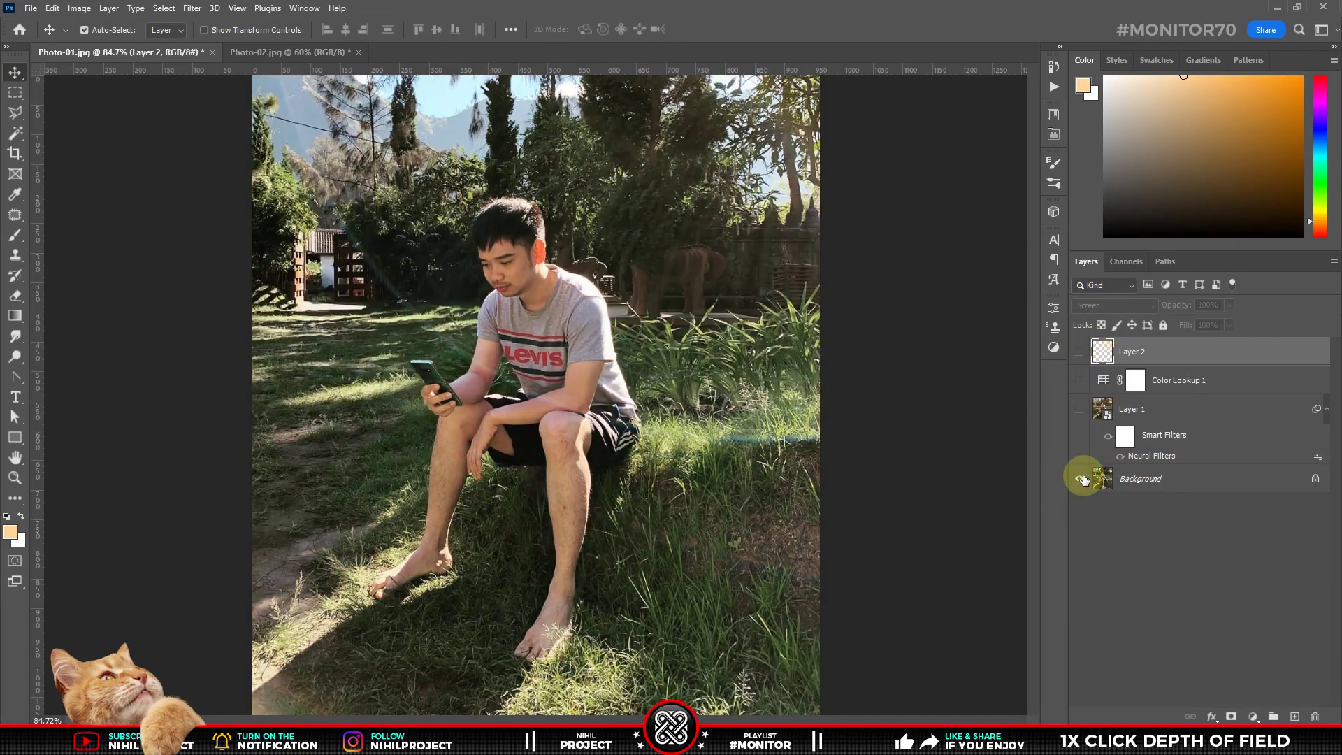
{"action": "left_click", "coordinate": [1080, 479], "text": "alt"}
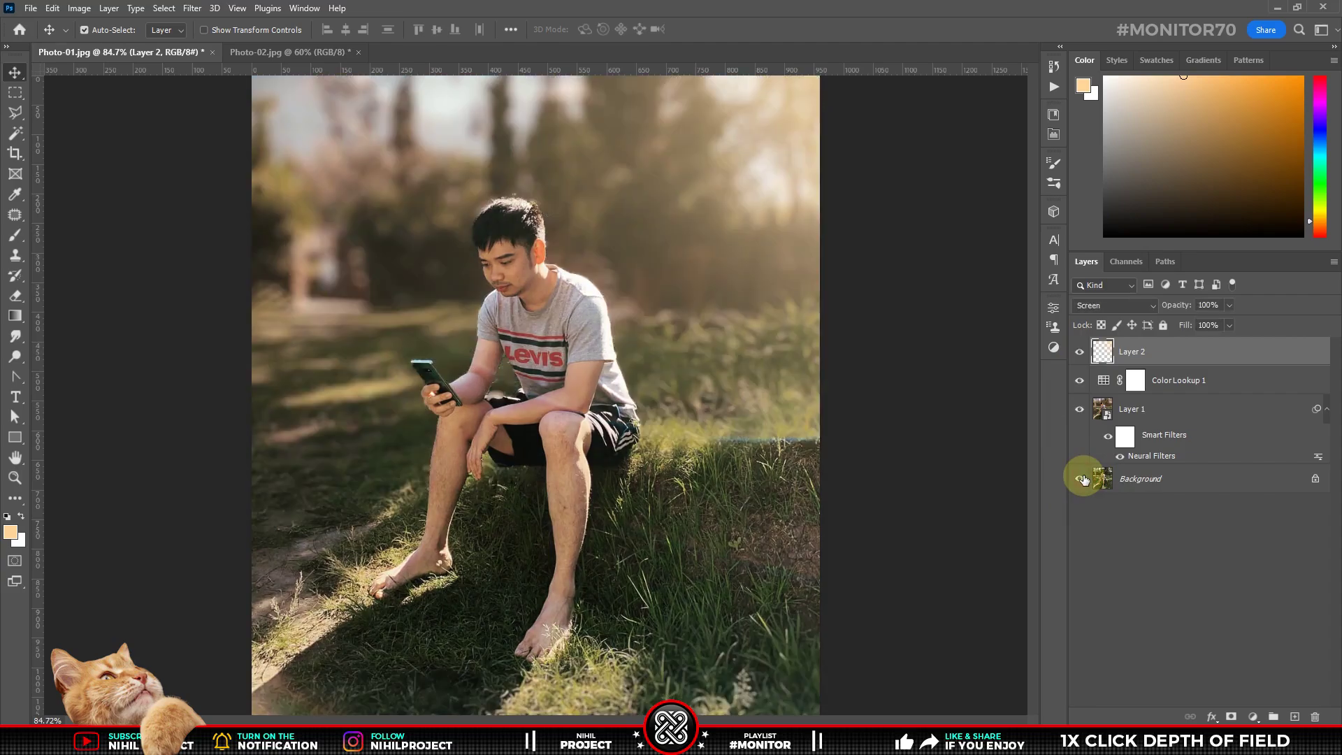
{"action": "left_click", "coordinate": [1082, 479], "text": "alt"}
{"action": "left_click", "coordinate": [1081, 479], "text": "alt"}
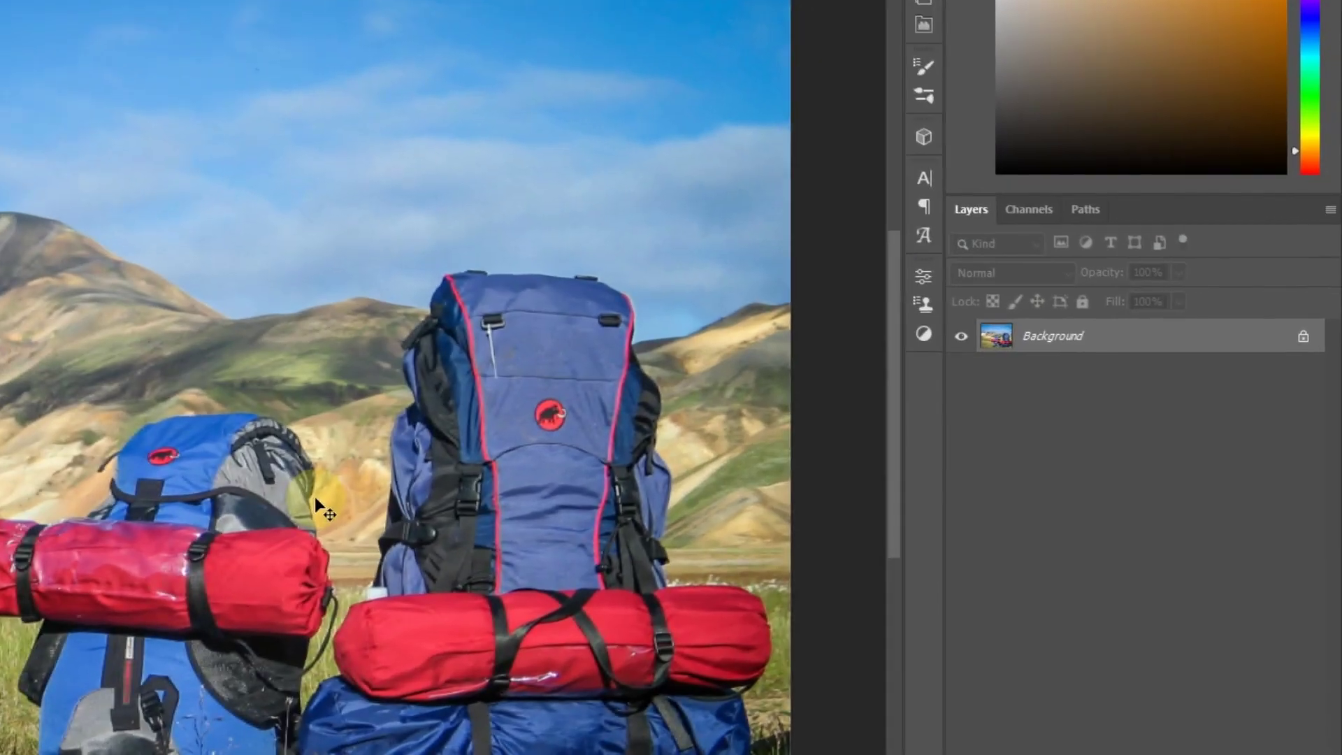
Duplicate Photo-02's backpack layer and turn on Depth Blur in Neural Filters
{"action": "key", "text": "ctrl+j"}
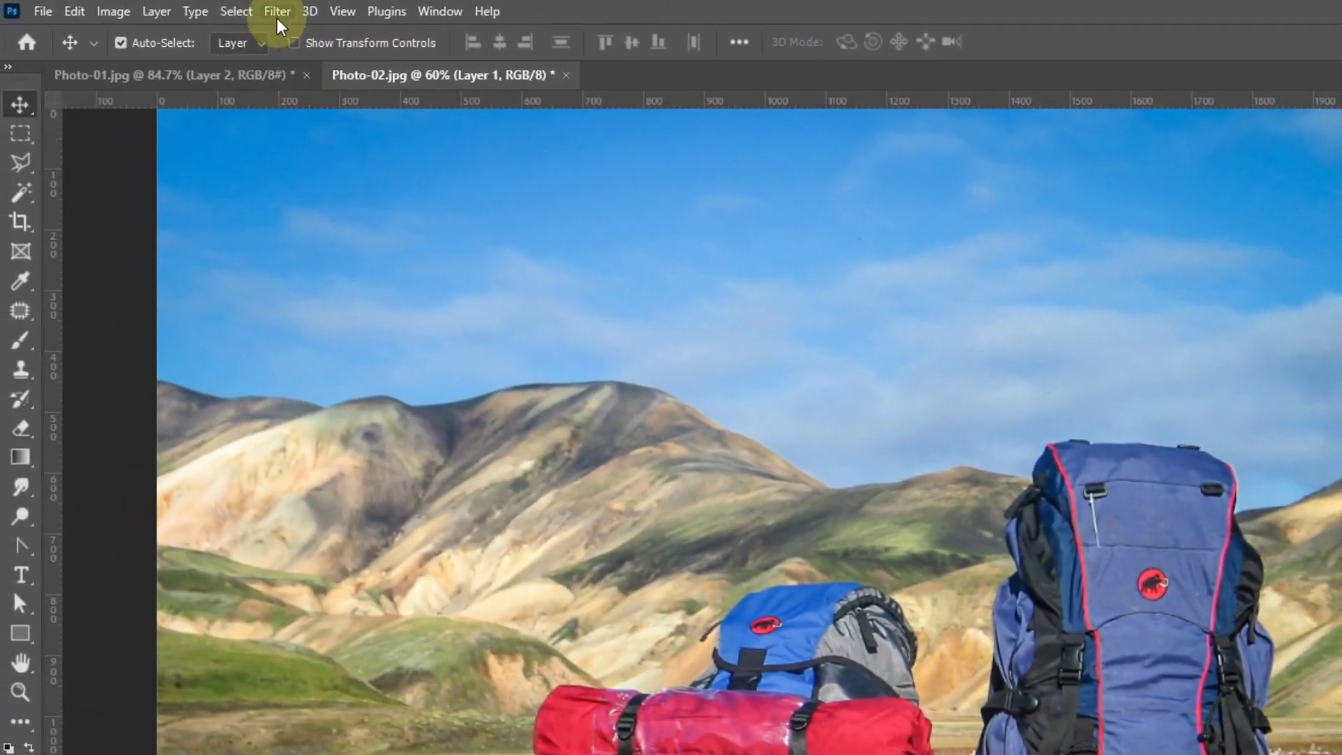
{"action": "left_click", "coordinate": [277, 11]}
{"action": "left_click", "coordinate": [293, 95]}
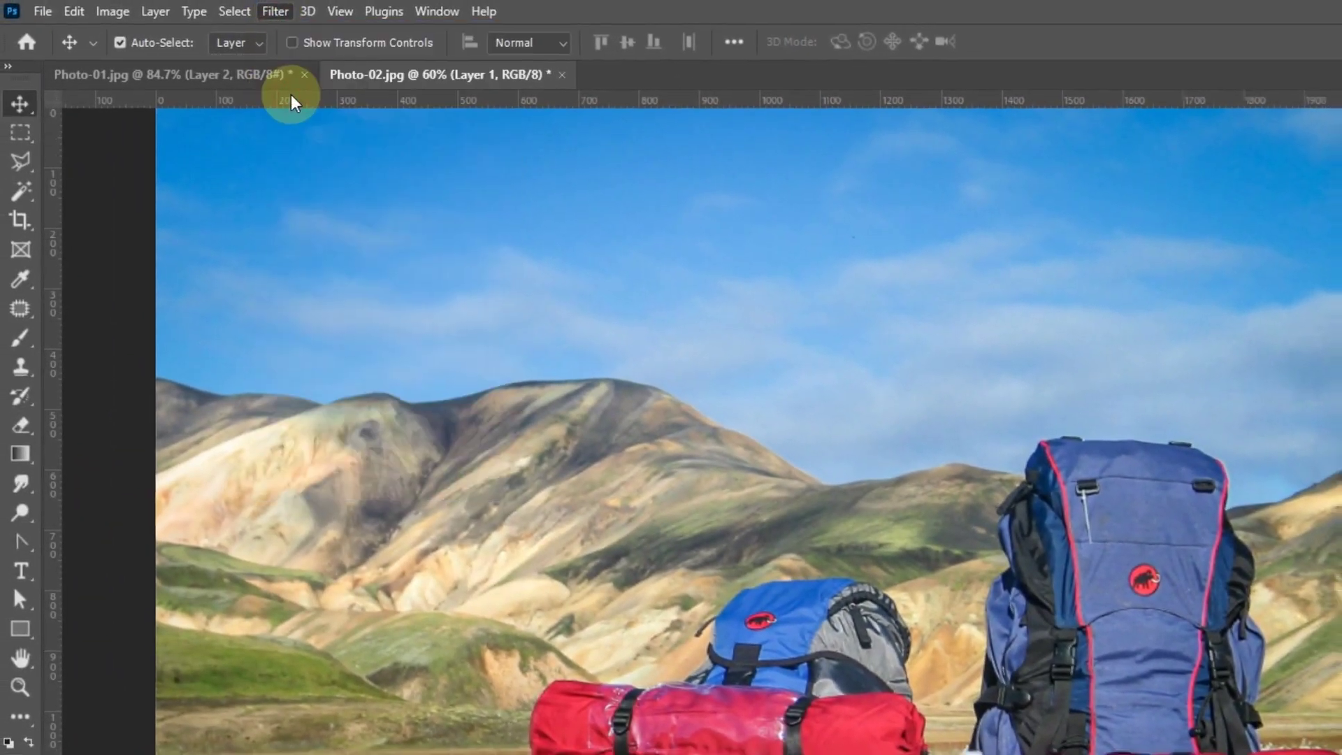
{"action": "left_click", "coordinate": [242, 32]}
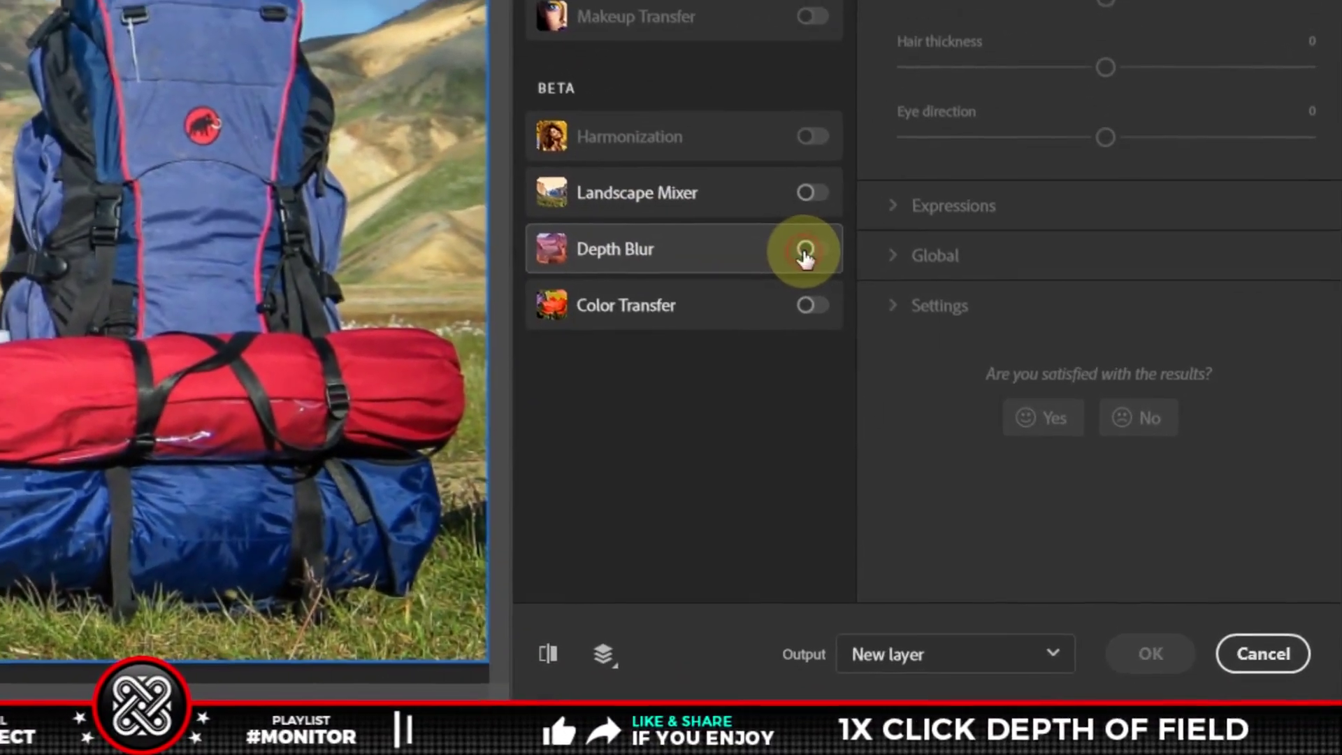
{"action": "left_click", "coordinate": [802, 249]}
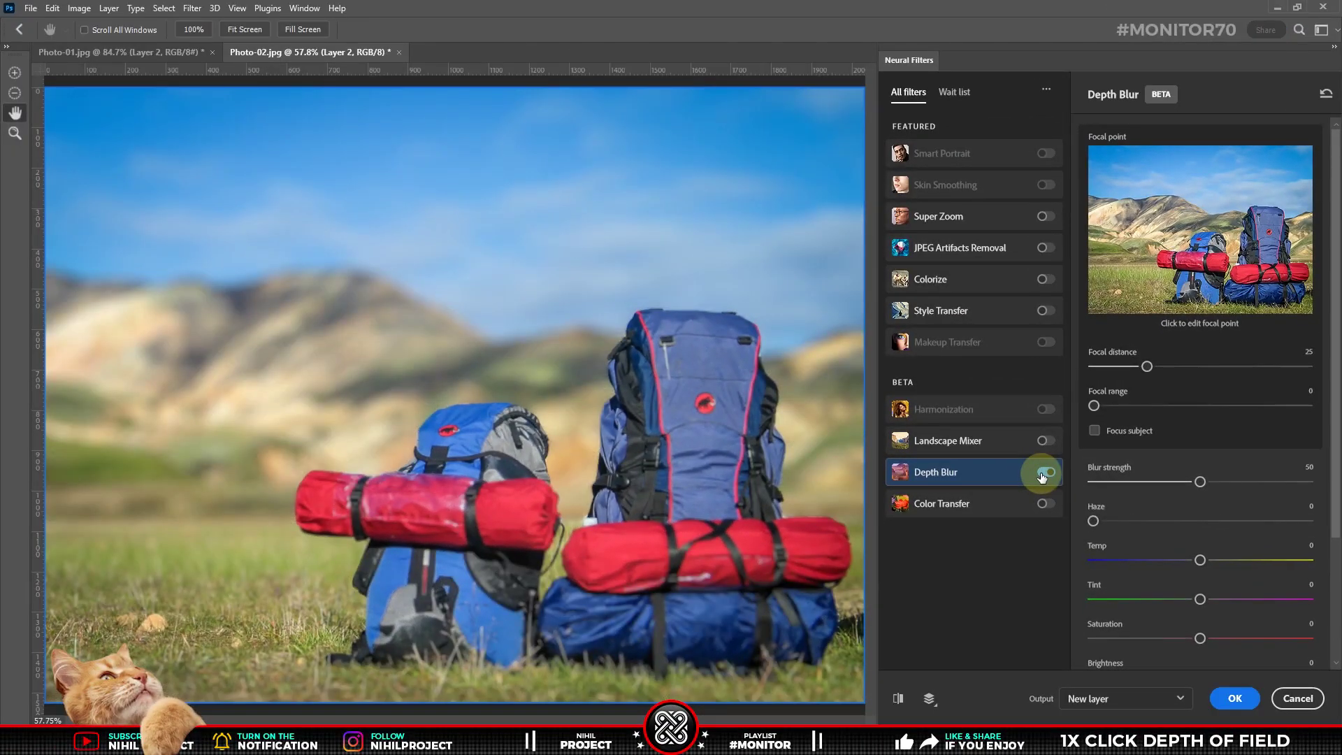
Try Focus subject and turn it back off, then set Depth Blur Haze 40 and Temp -10
{"action": "left_click", "coordinate": [1094, 432]}
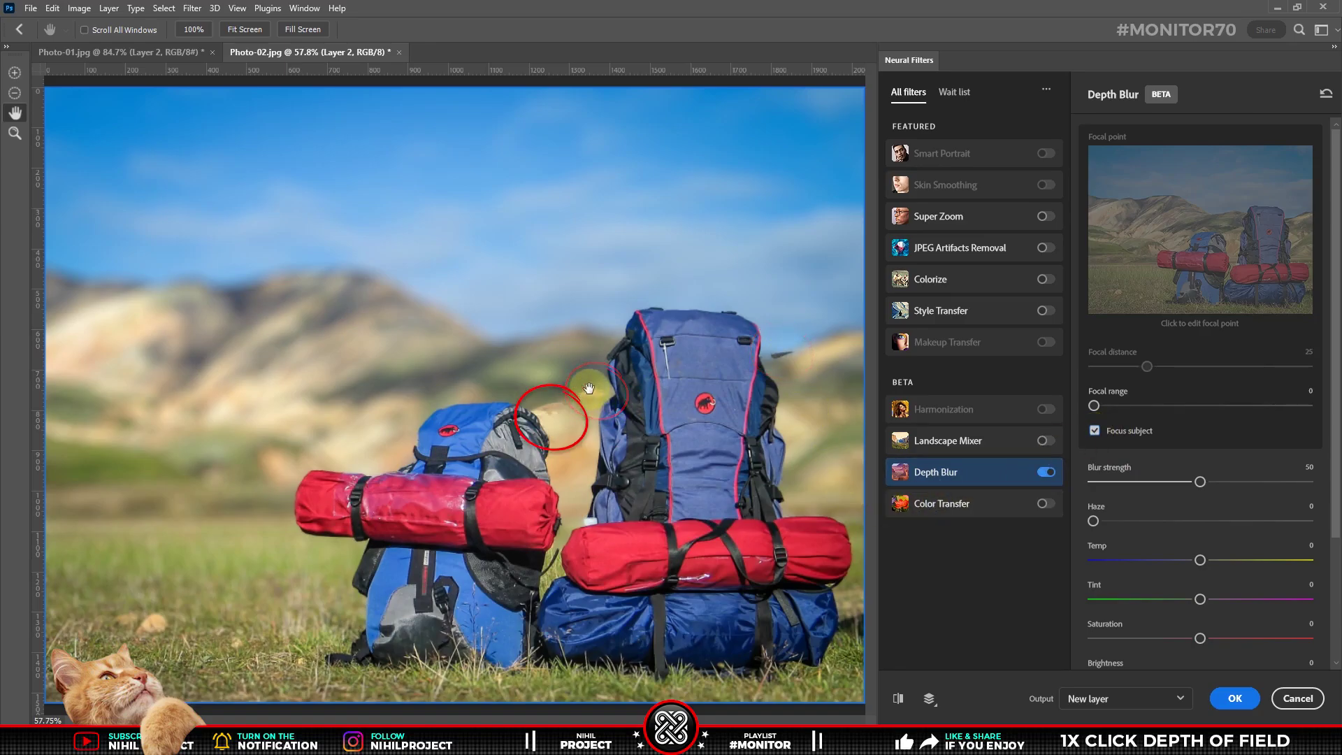
{"action": "left_click", "coordinate": [1095, 431]}
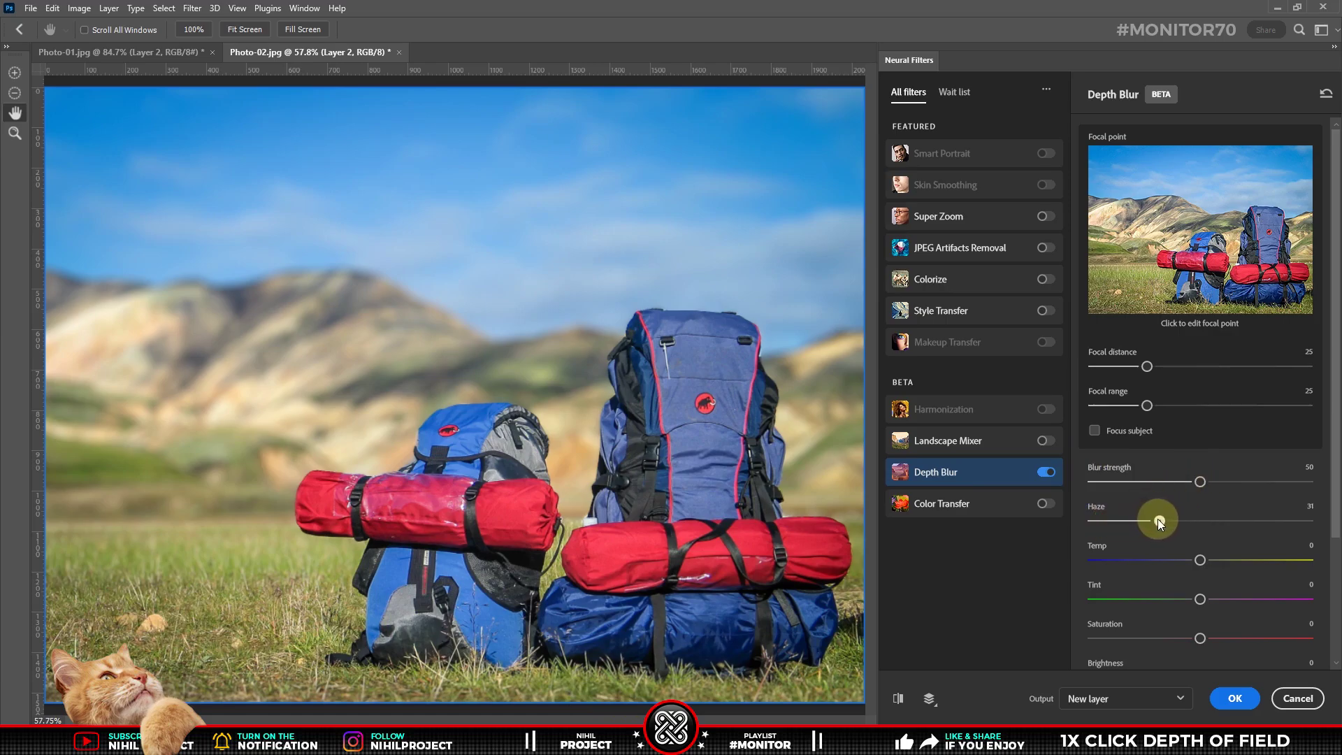
{"action": "left_click_drag", "start_coordinate": [1173, 521], "coordinate": [1178, 521]}
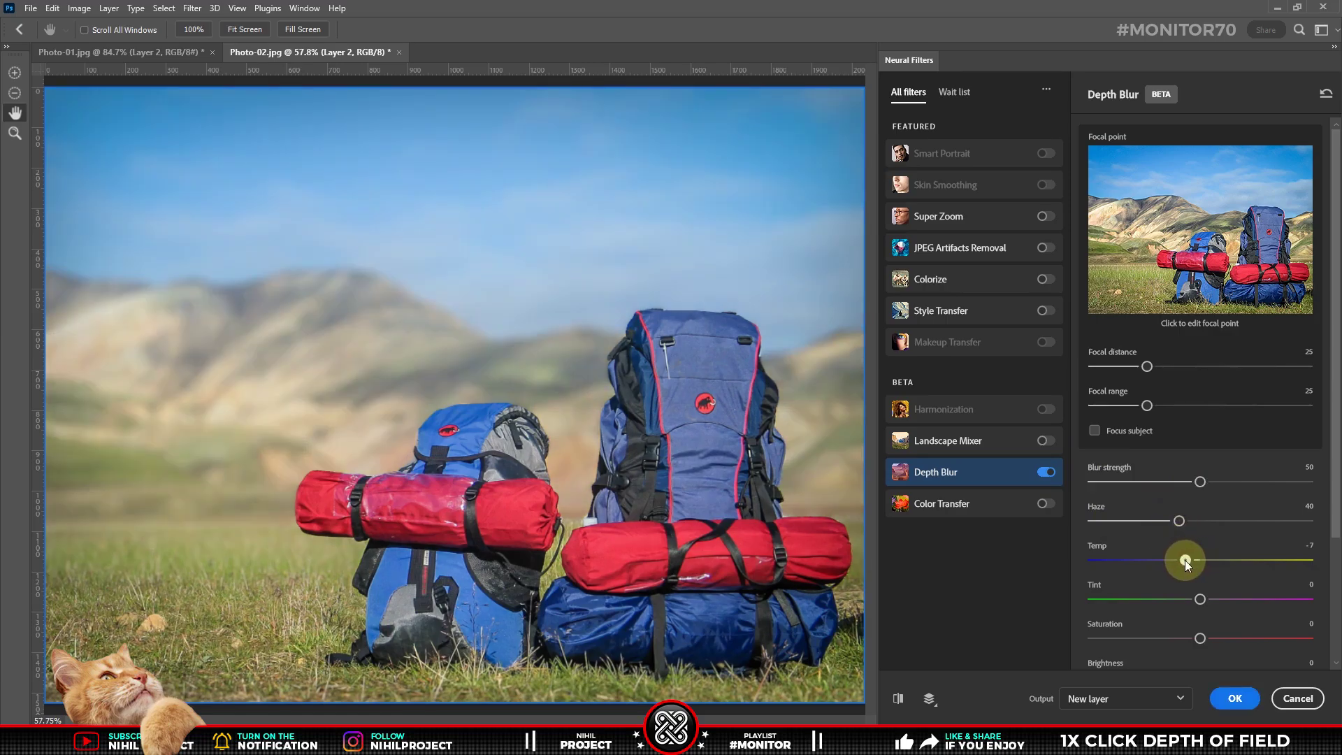
{"action": "left_click_drag", "start_coordinate": [1179, 561], "coordinate": [1177, 561]}
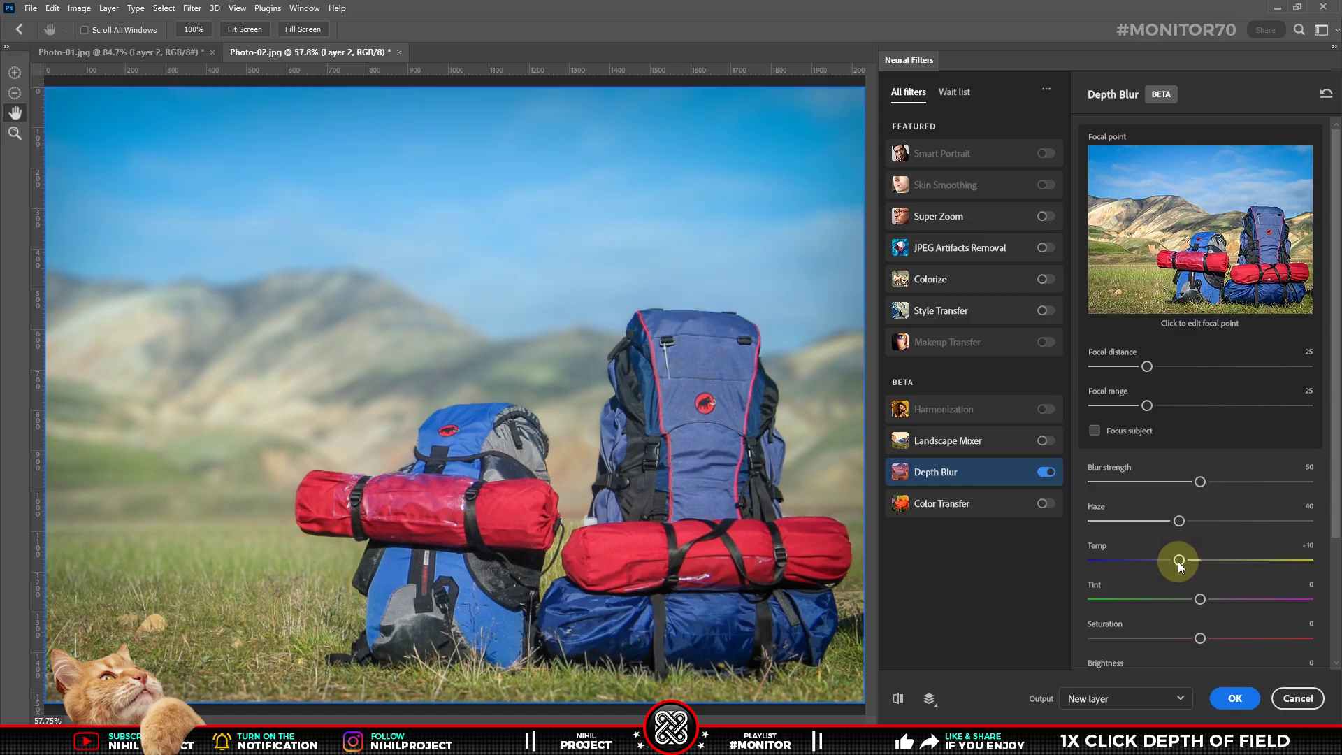
Compare against the original, then apply Depth Blur to Layer 1 as a smart filter
{"action": "left_click", "coordinate": [899, 699]}
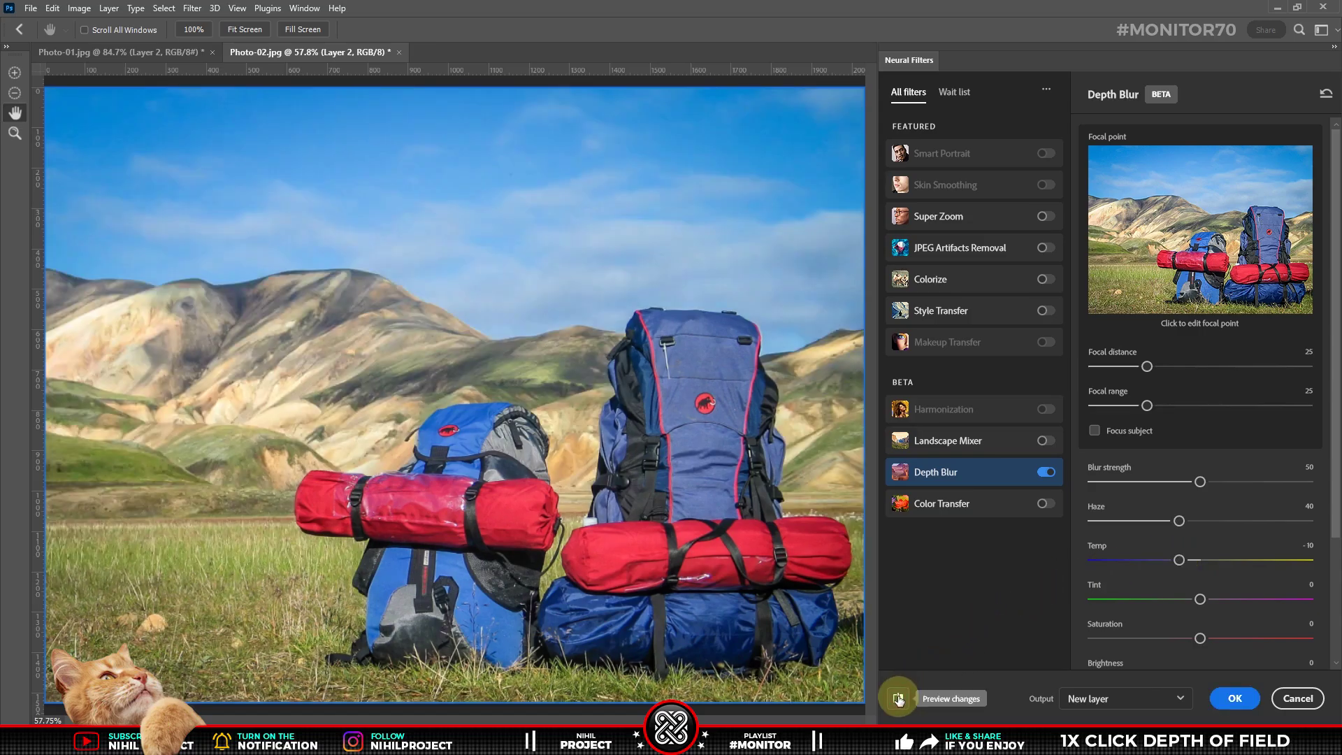
{"action": "left_click", "coordinate": [899, 699]}
{"action": "left_click", "coordinate": [899, 699]}
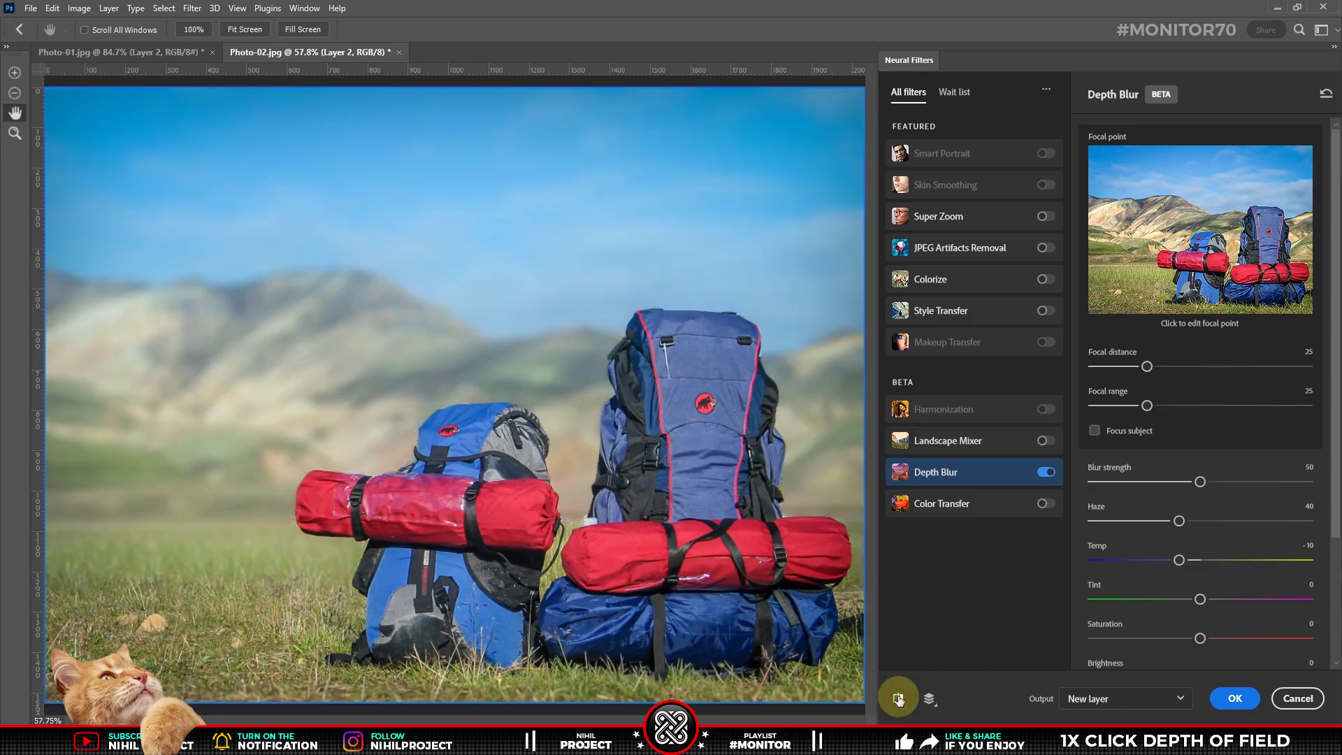
{"action": "left_click", "coordinate": [1091, 699]}
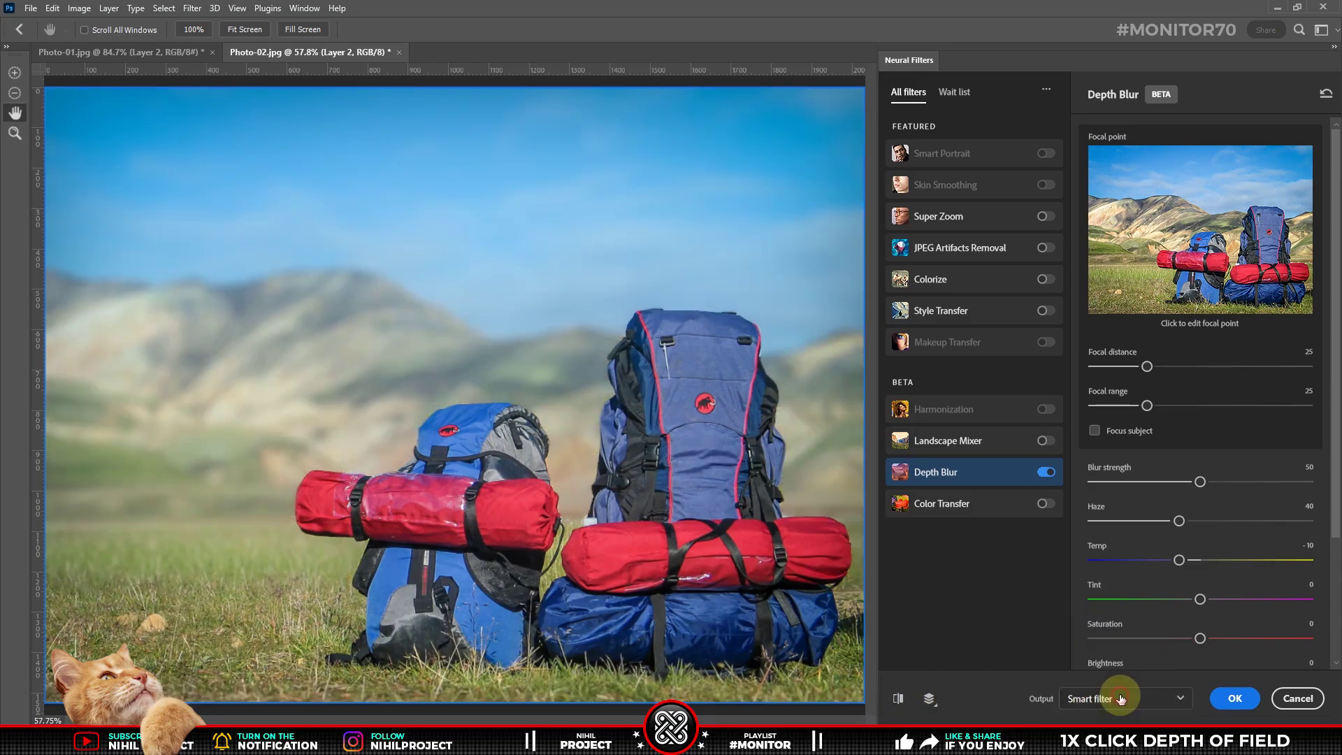
{"action": "left_click", "coordinate": [1235, 698]}
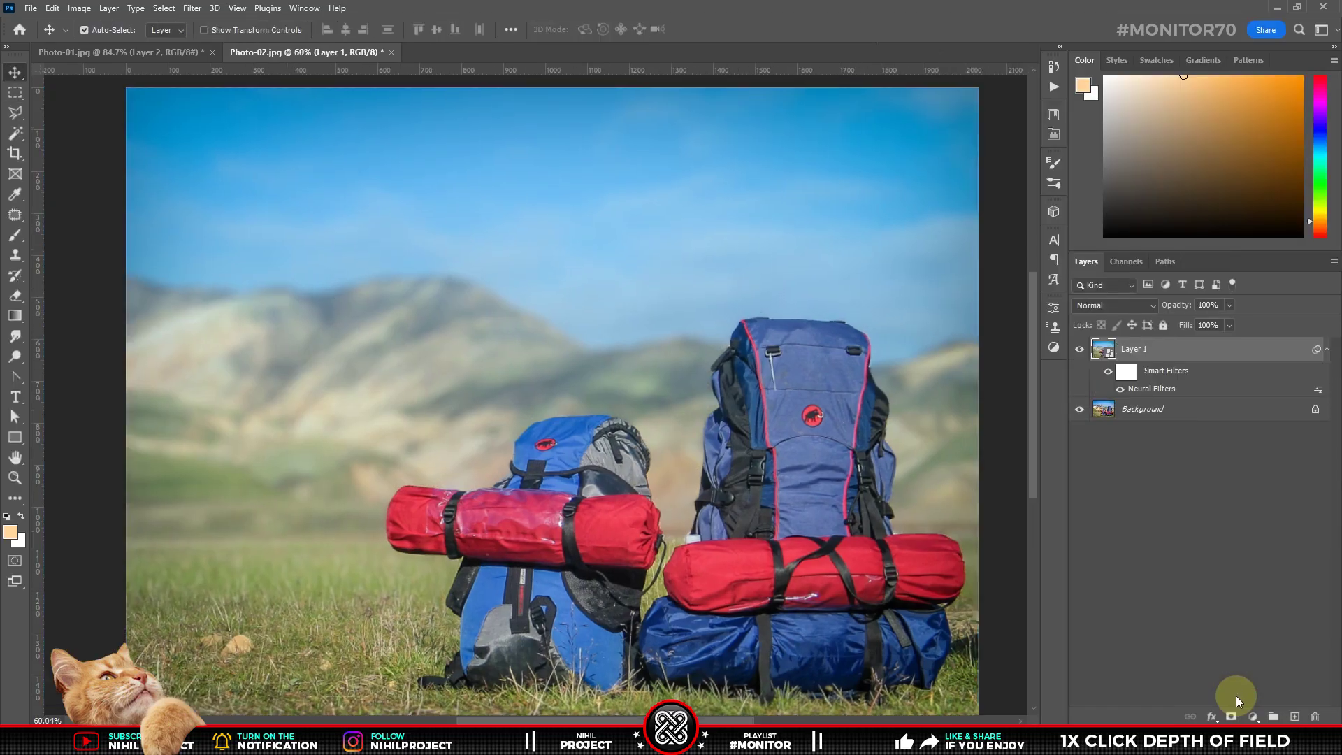
Fit Photo-02 to the window and add a Color Lookup layer loaded with [LUT] Emulation.cube
{"action": "key", "text": "ctrl+0"}
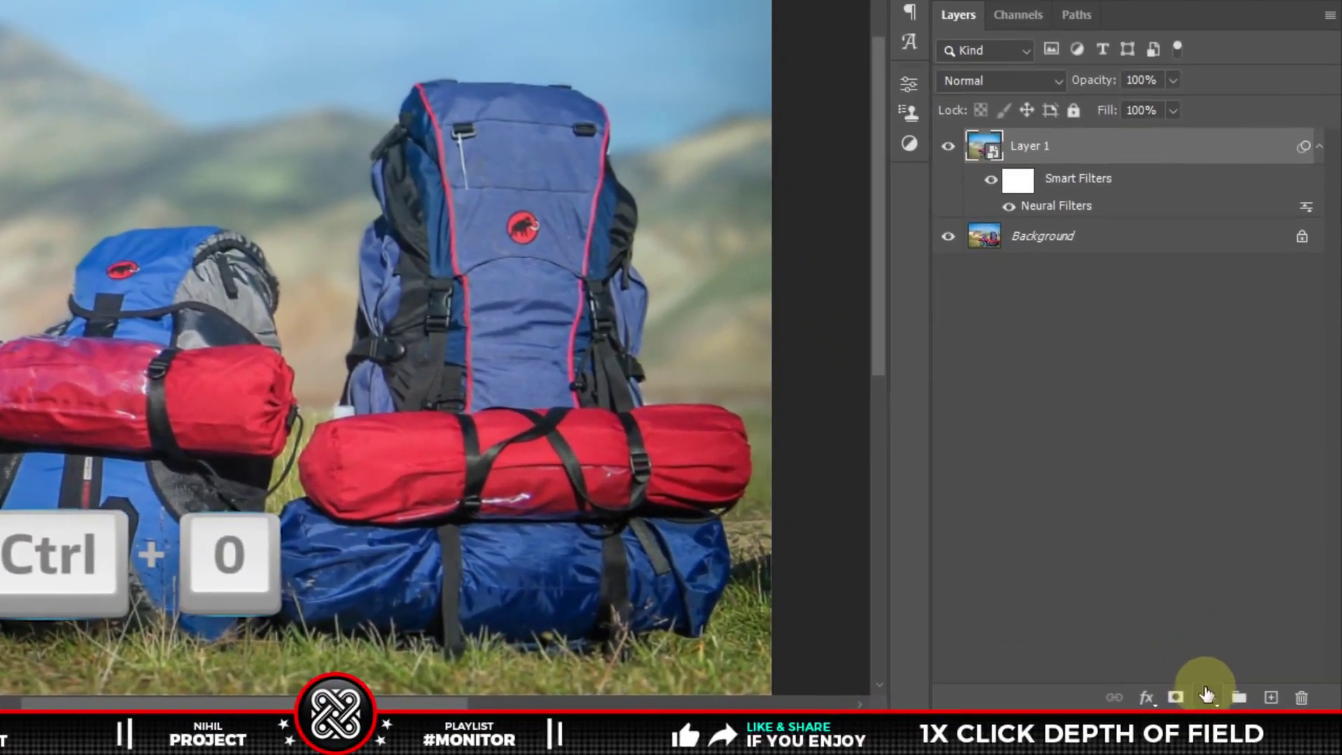
{"action": "left_click", "coordinate": [1254, 718]}
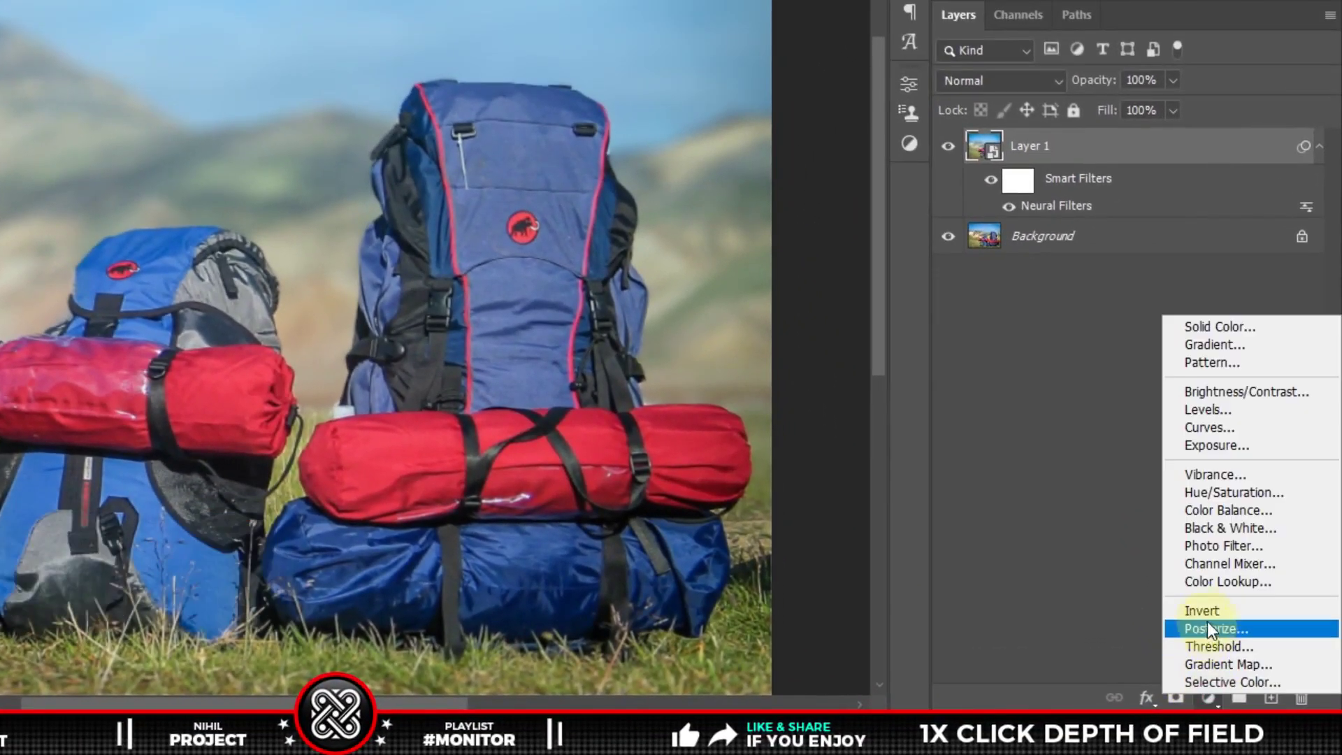
{"action": "left_click", "coordinate": [1207, 584]}
{"action": "left_click", "coordinate": [795, 420]}
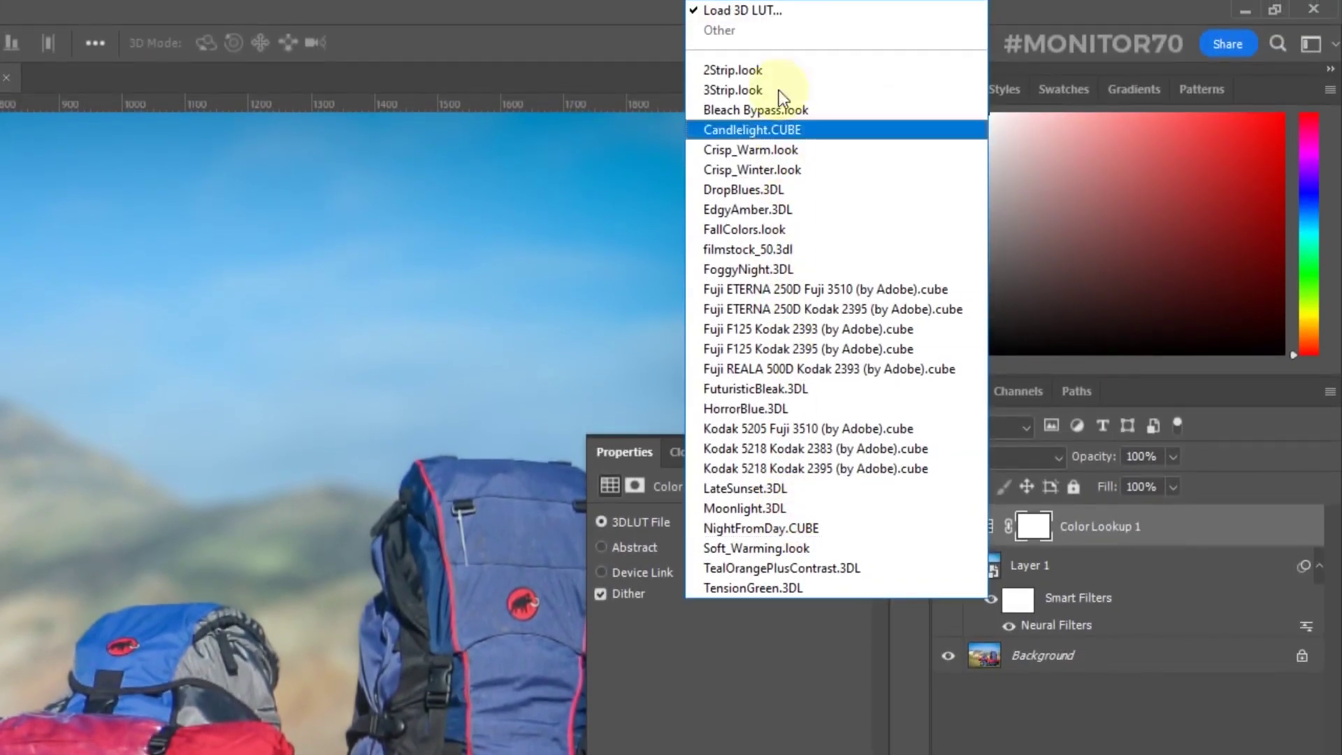
{"action": "left_click", "coordinate": [777, 14]}
{"action": "scroll", "coordinate": [698, 326], "scroll_direction": "down", "scroll_amount": 2}
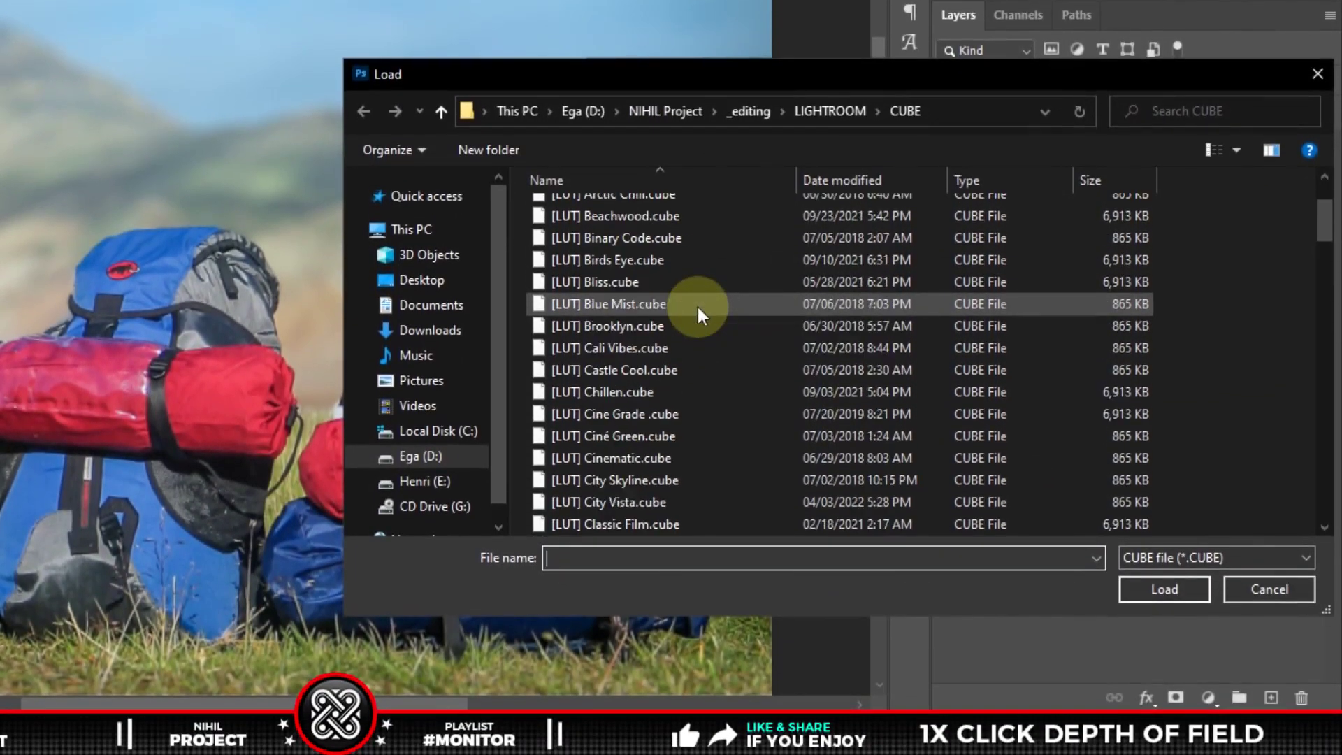
{"action": "scroll", "coordinate": [698, 307], "scroll_direction": "down", "scroll_amount": 2}
{"action": "scroll", "coordinate": [698, 307], "scroll_direction": "down", "scroll_amount": 2}
{"action": "scroll", "coordinate": [697, 308], "scroll_direction": "down", "scroll_amount": 1}
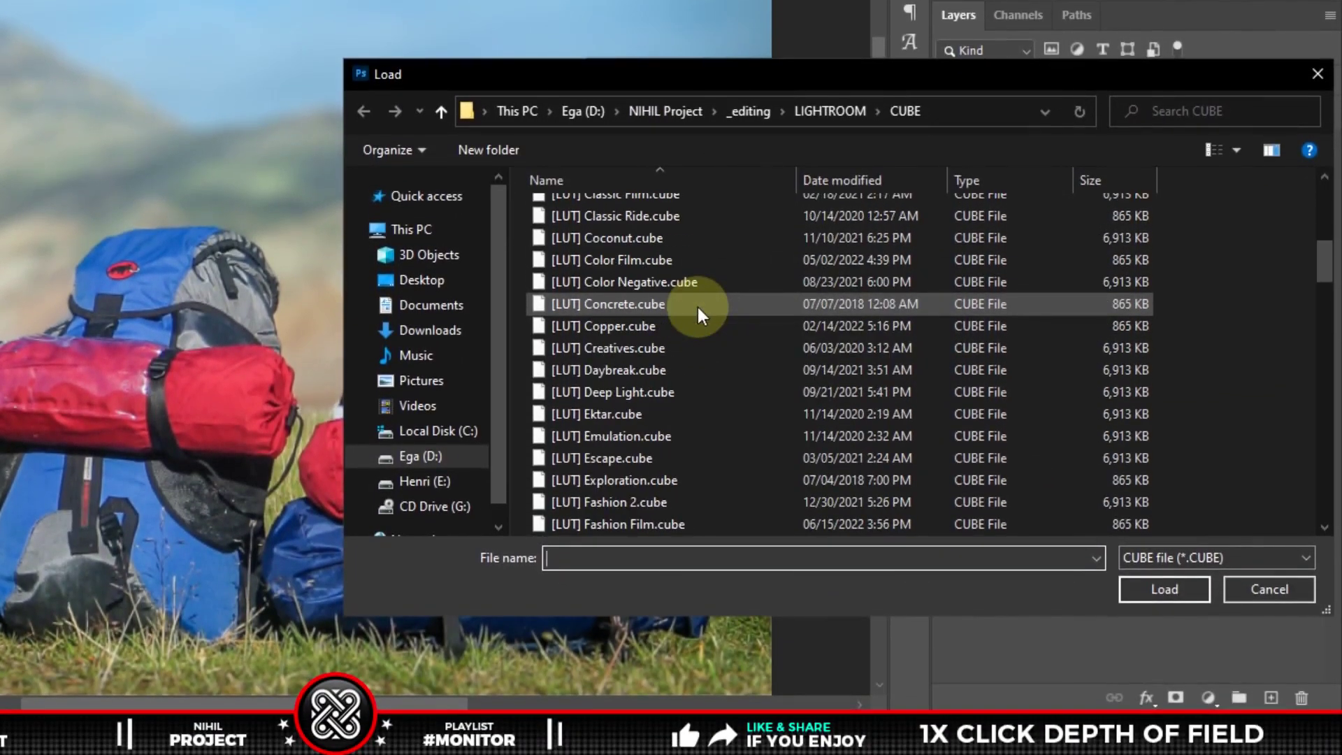
{"action": "double_click", "coordinate": [649, 438]}
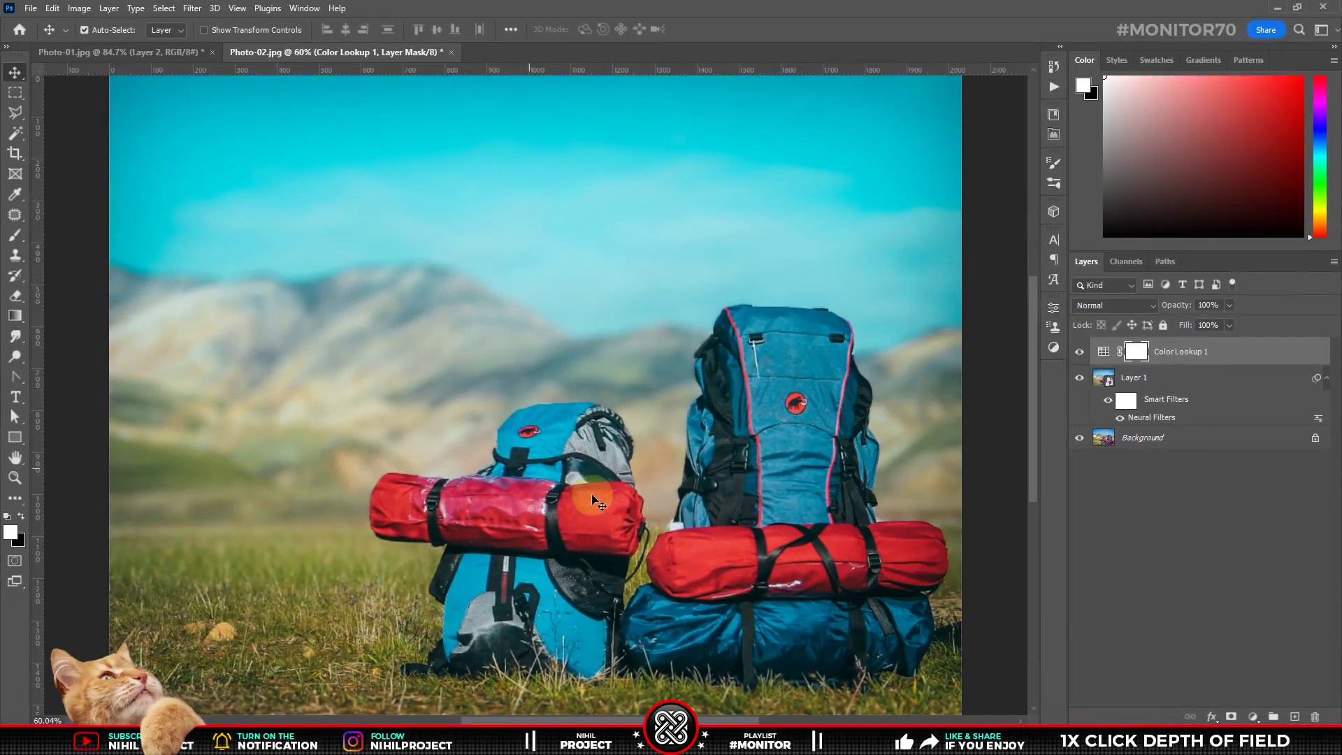
{"action": "left_click", "coordinate": [1081, 438], "text": "alt"}
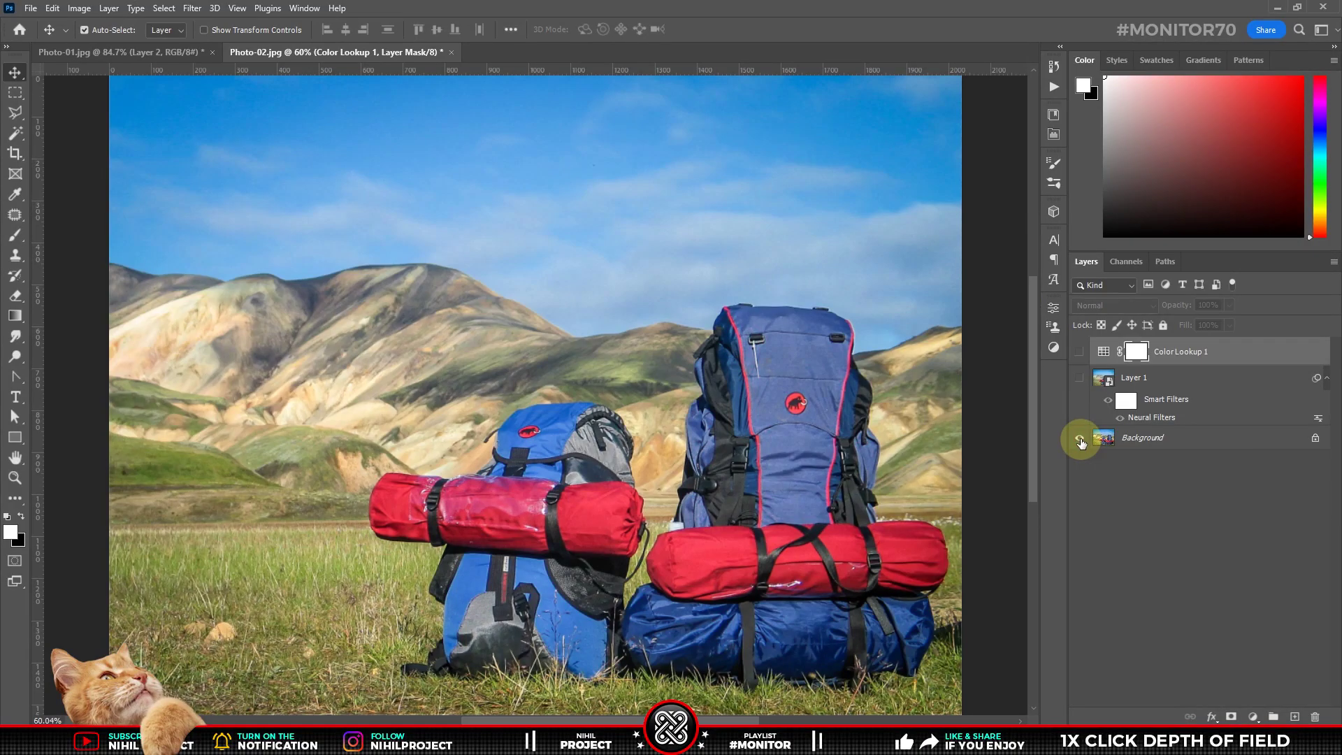
{"action": "left_click", "coordinate": [1080, 439], "text": "alt"}
{"action": "left_click", "coordinate": [1080, 439], "text": "alt"}
{"action": "left_click", "coordinate": [1080, 439], "text": "alt"}
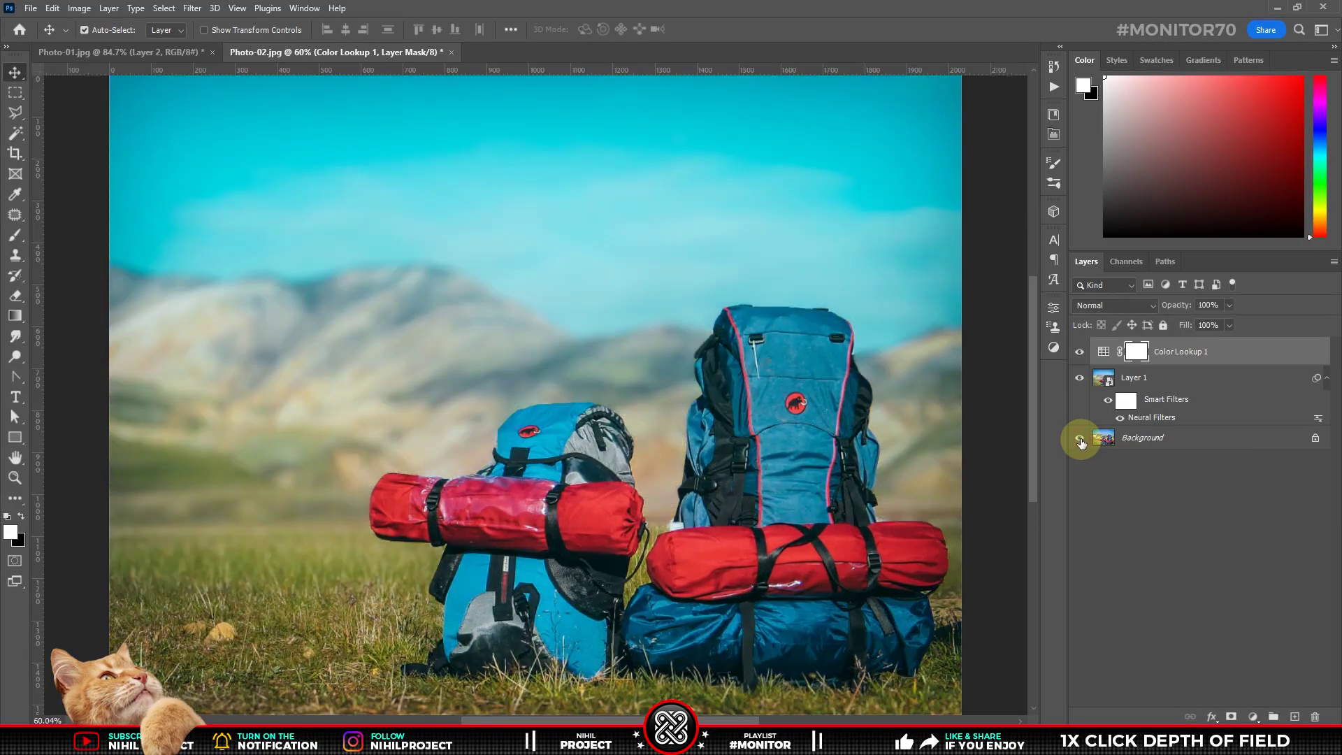